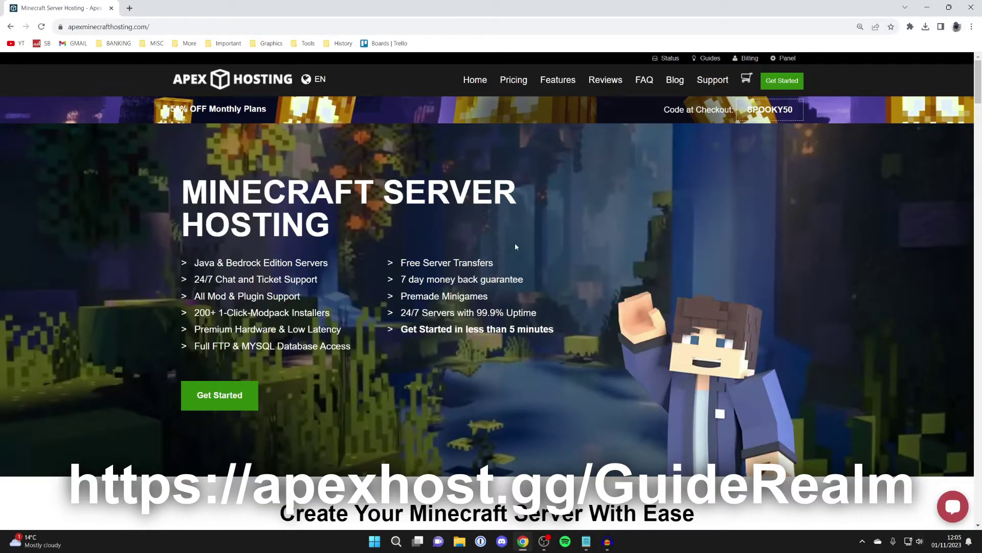
Step: Browse the Apex Hosting homepage, then go to Panel to reach the Multicraft control panel
scroll(515, 246, down, 7)
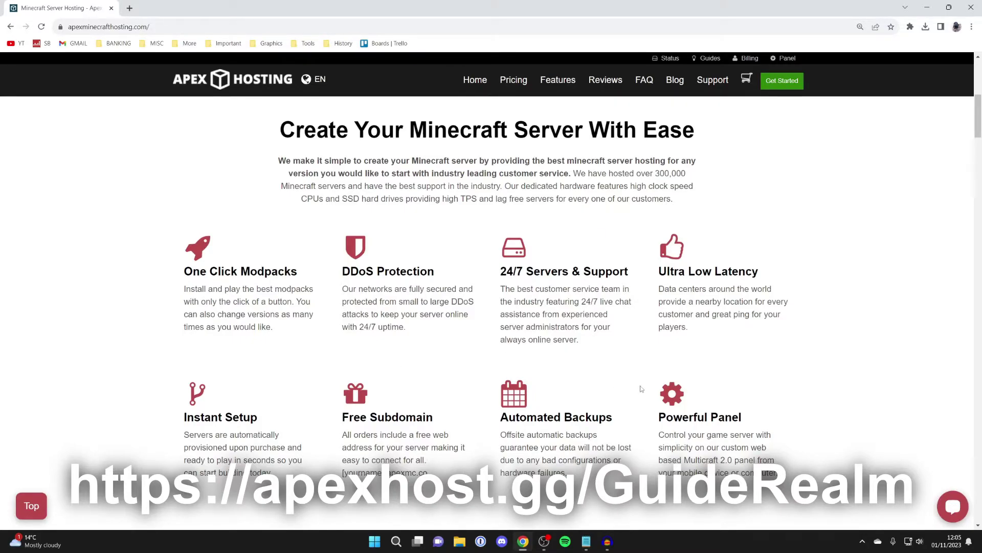
scroll(553, 348, up, 7)
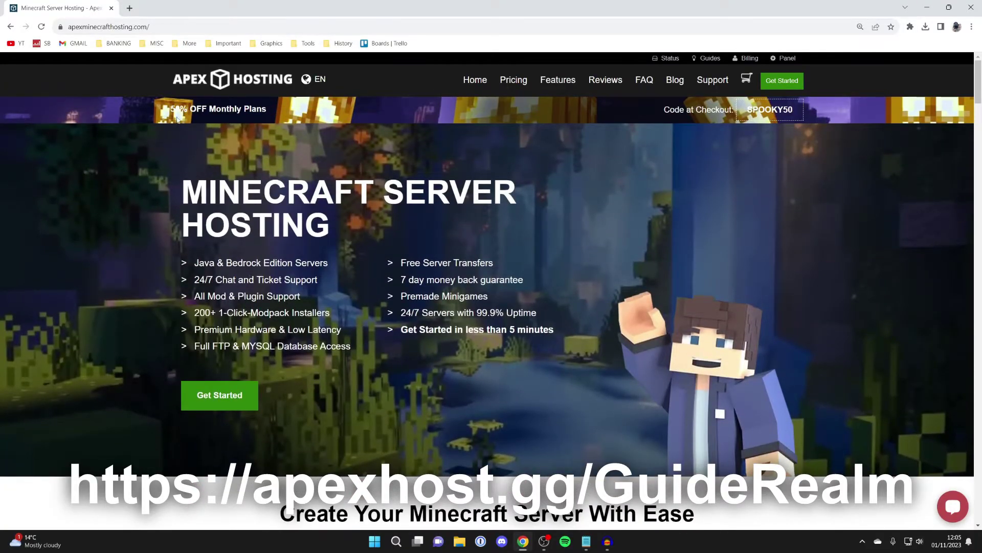
drag(170, 117, 263, 112)
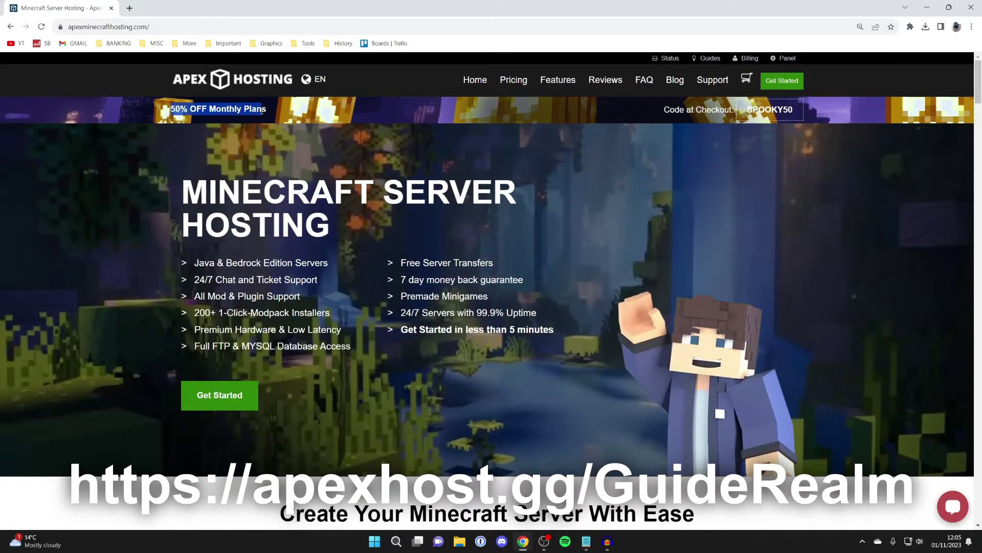
click(261, 111)
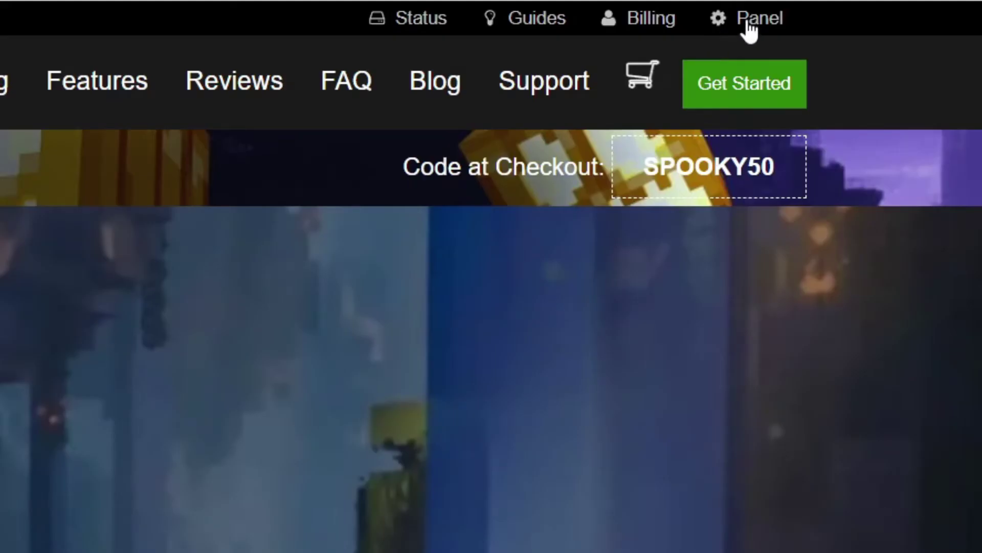
click(784, 60)
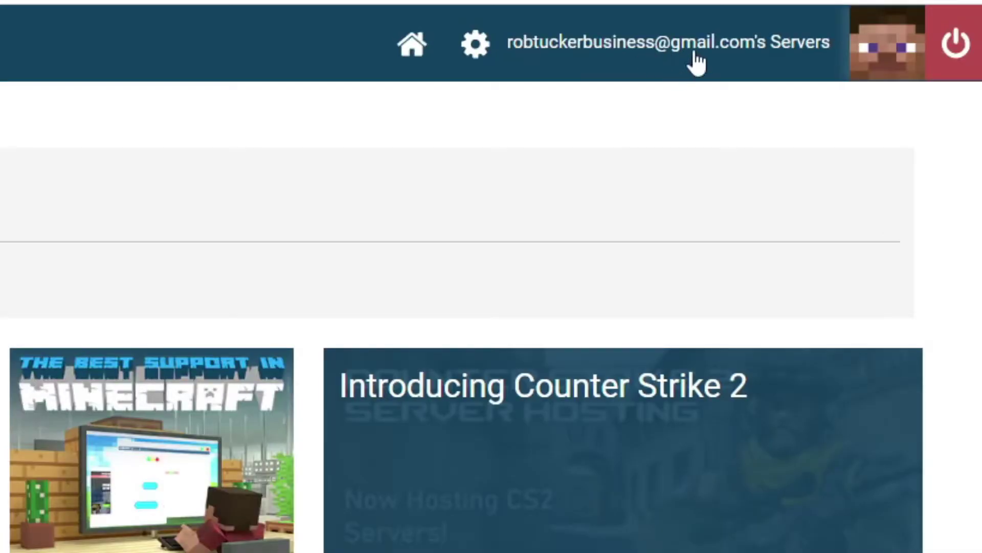
Step: Open the GuideRealm server page and look over its Minecraft 1.20.1 settings
click(890, 71)
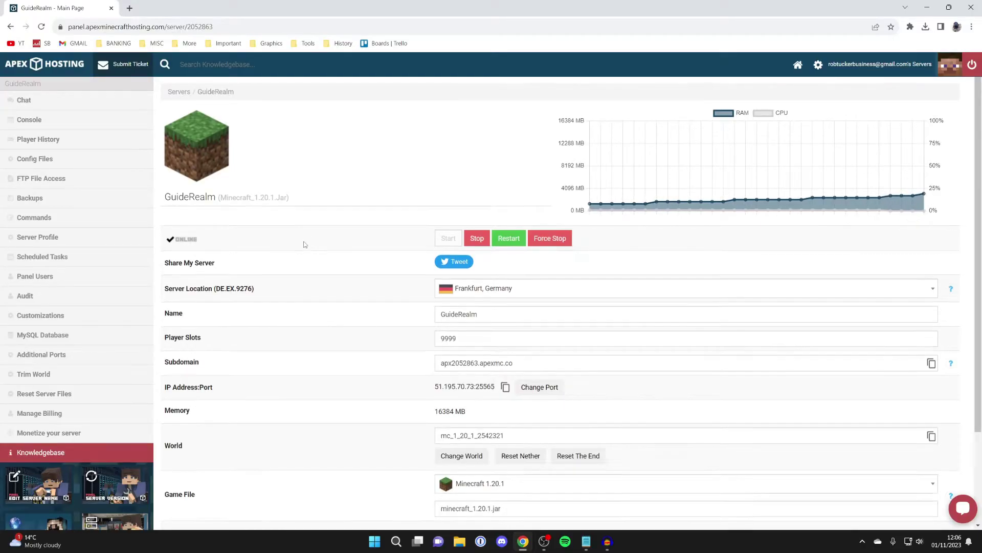
scroll(304, 244, down, 2)
scroll(241, 312, up, 1)
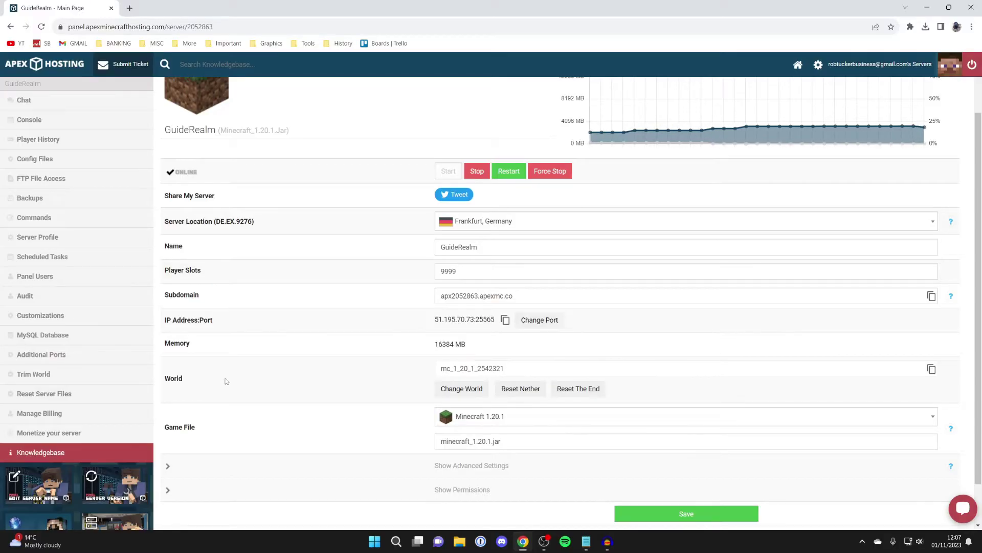
scroll(313, 261, up, 2)
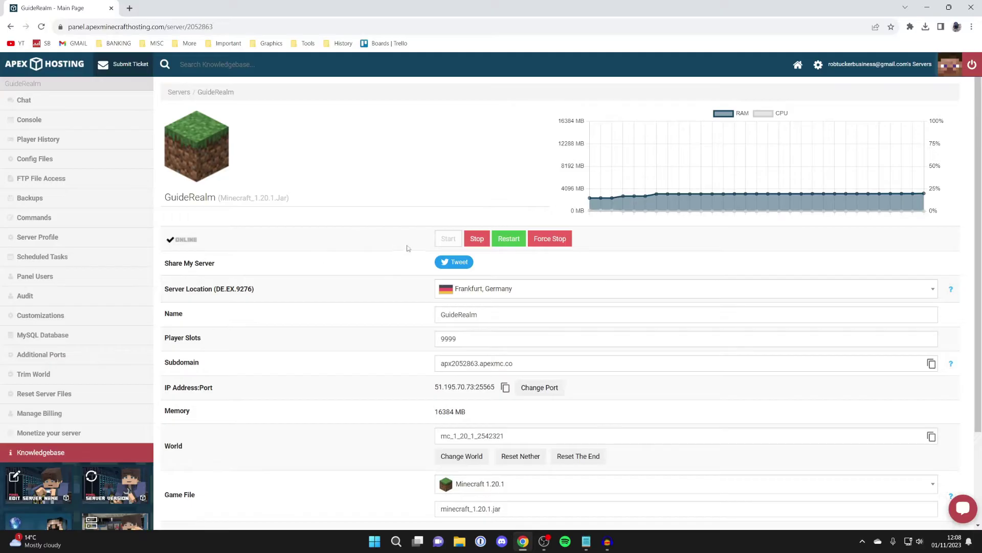
Step: Stop GuideRealm, log in to FTP File Access, and select the mc_1_20_1_2542265 folder
click(475, 240)
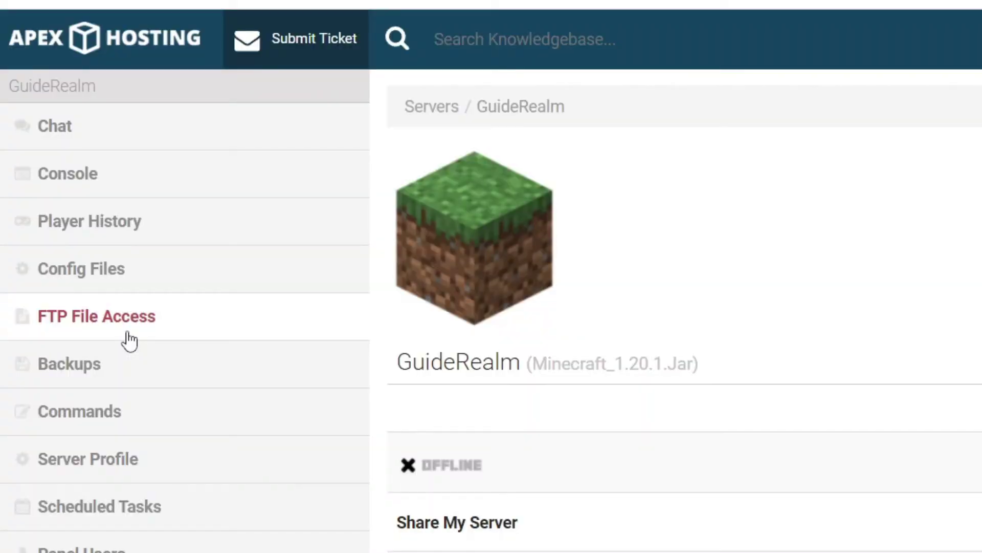
click(128, 335)
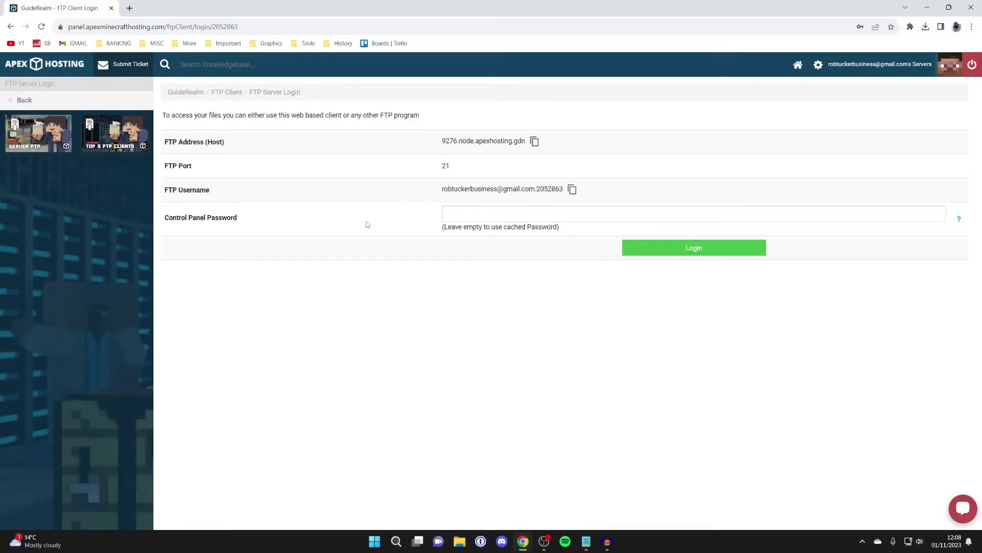
click(654, 249)
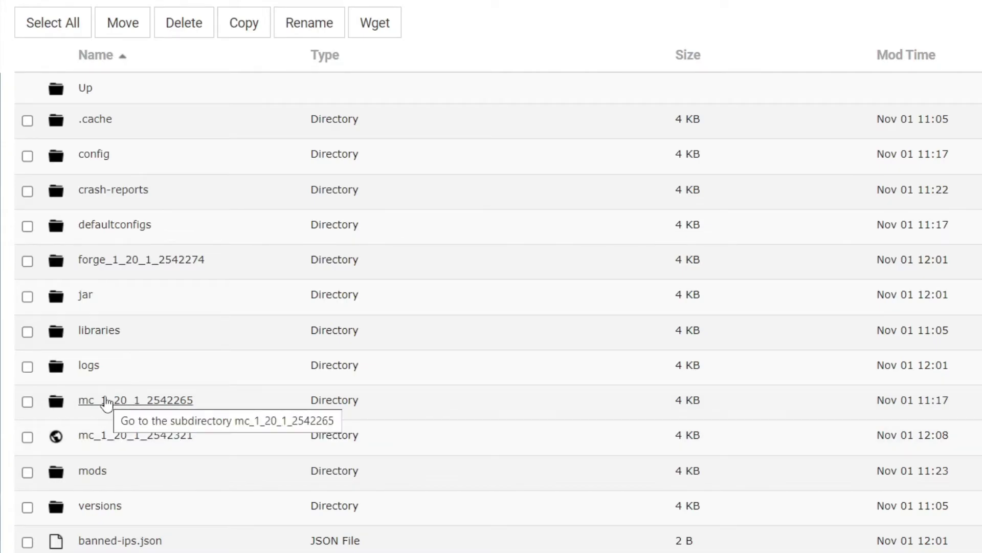
click(27, 401)
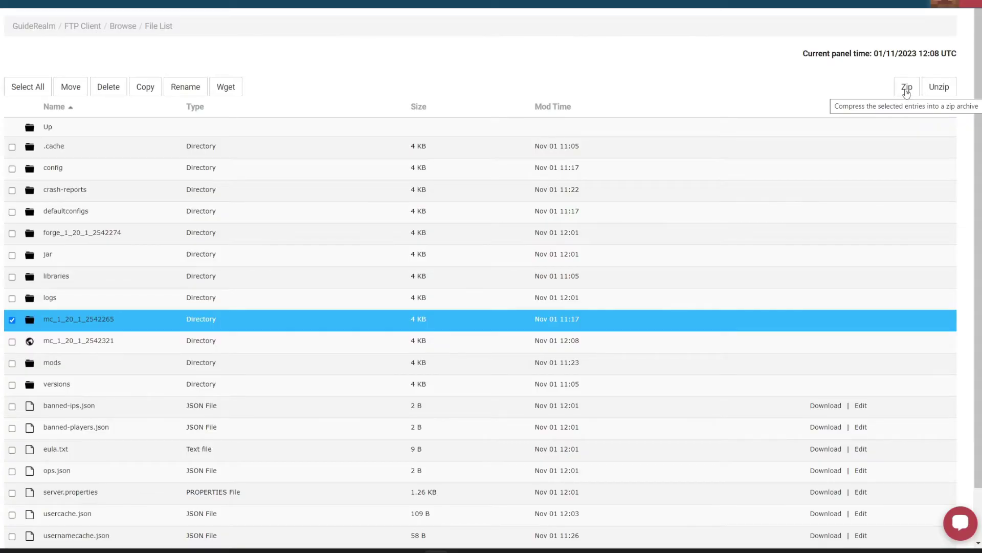
Step: Zip mc_1_20_1_2542265 as downloadworld.zip and return to the root file list
click(906, 88)
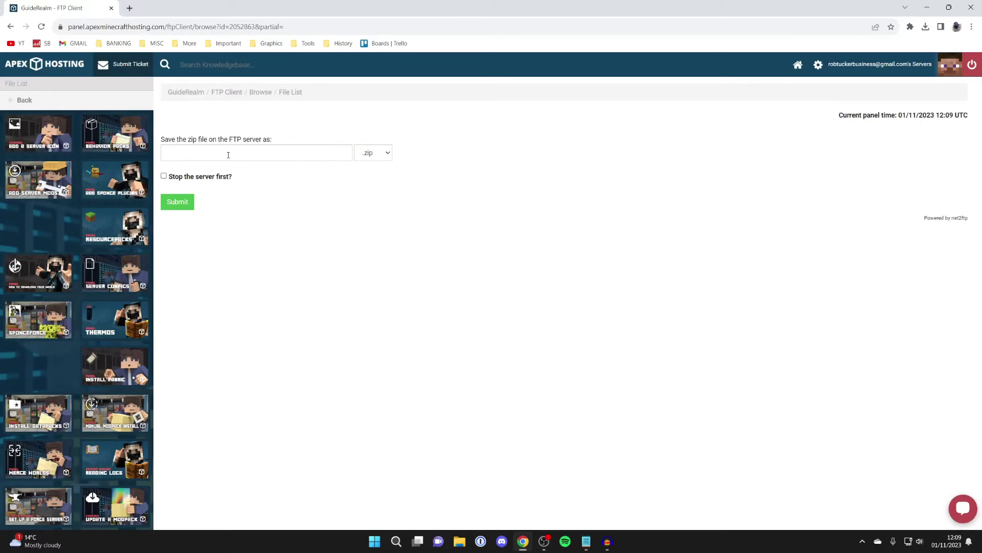
click(228, 155)
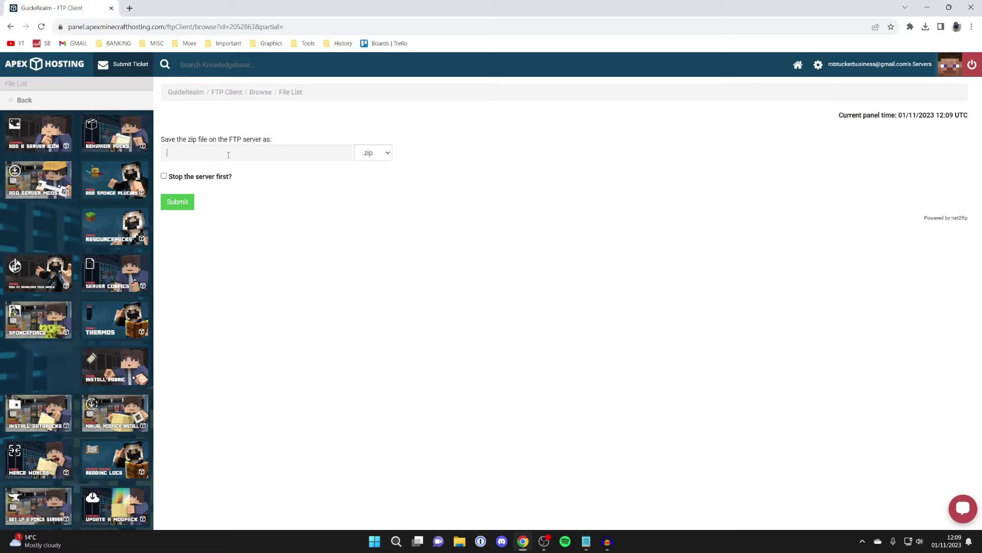
text(downloadworld)
click(169, 207)
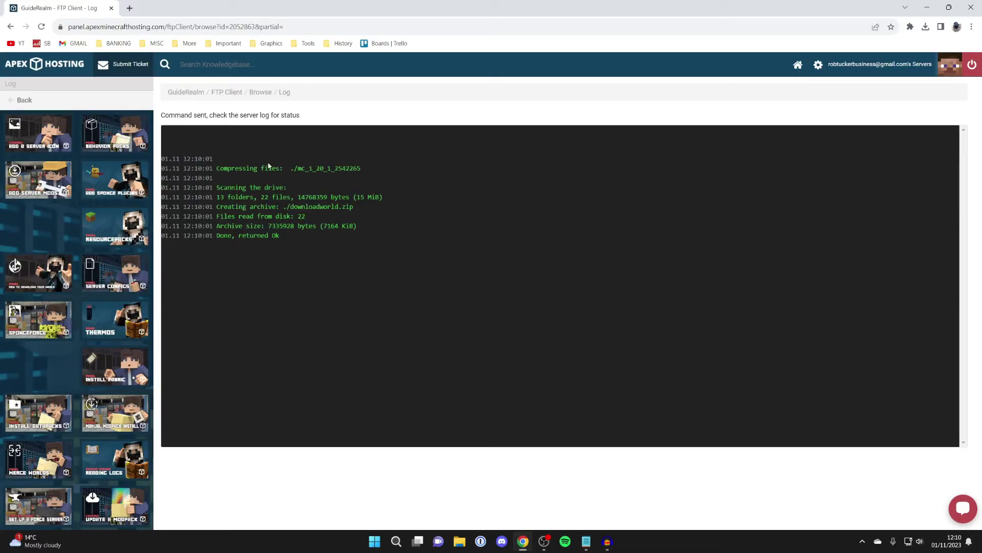
click(47, 105)
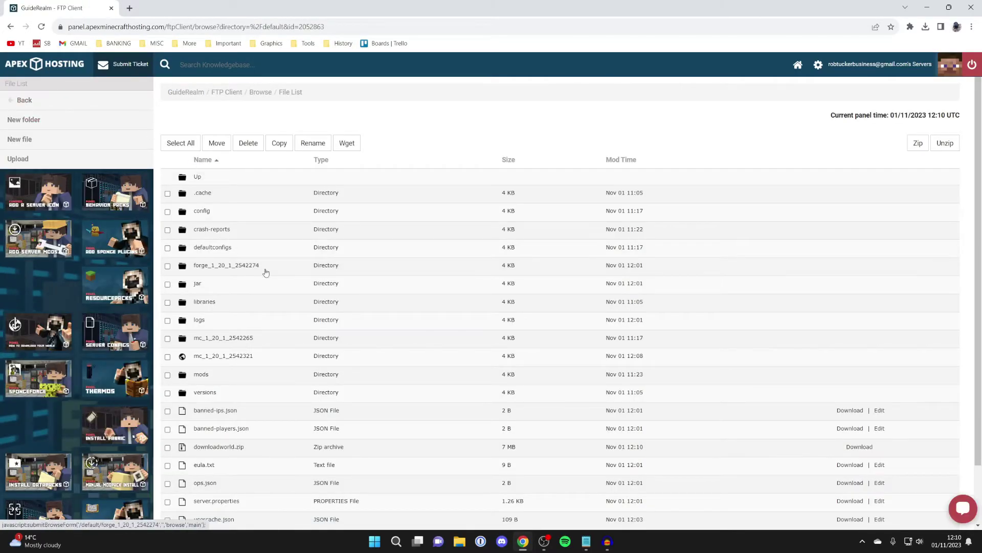
Step: Download the 7.0 MB downloadworld.zip archive and close the Chrome window
scroll(248, 64, down, 2)
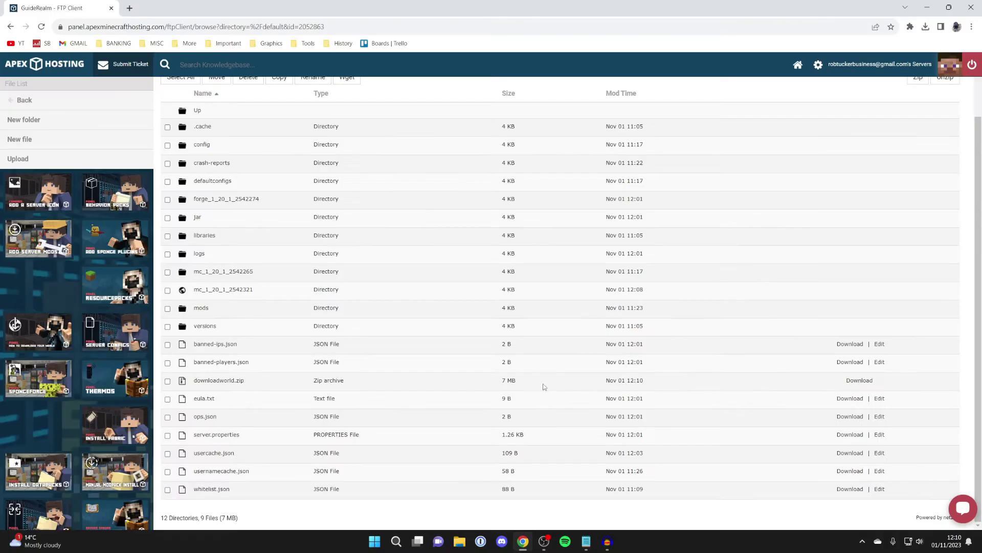
click(861, 380)
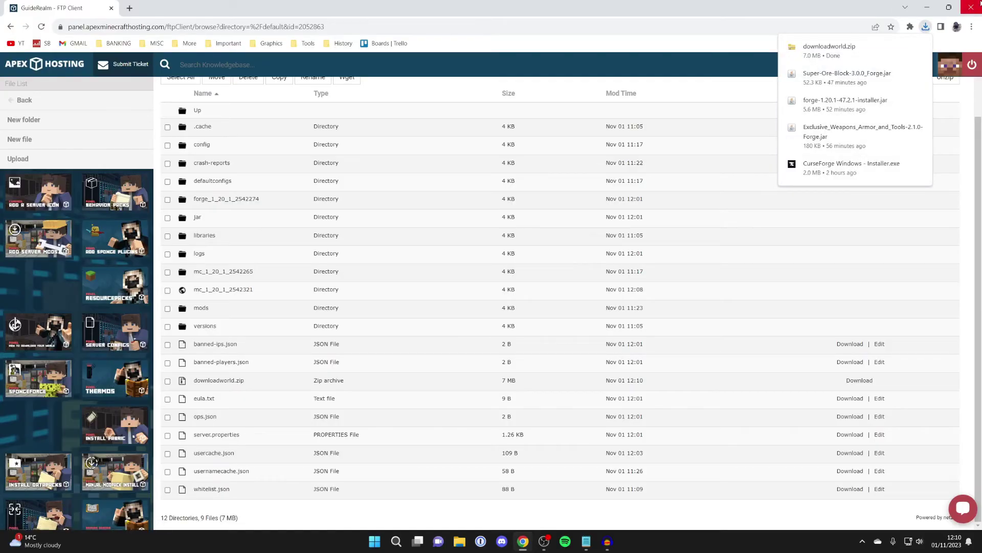
click(978, 5)
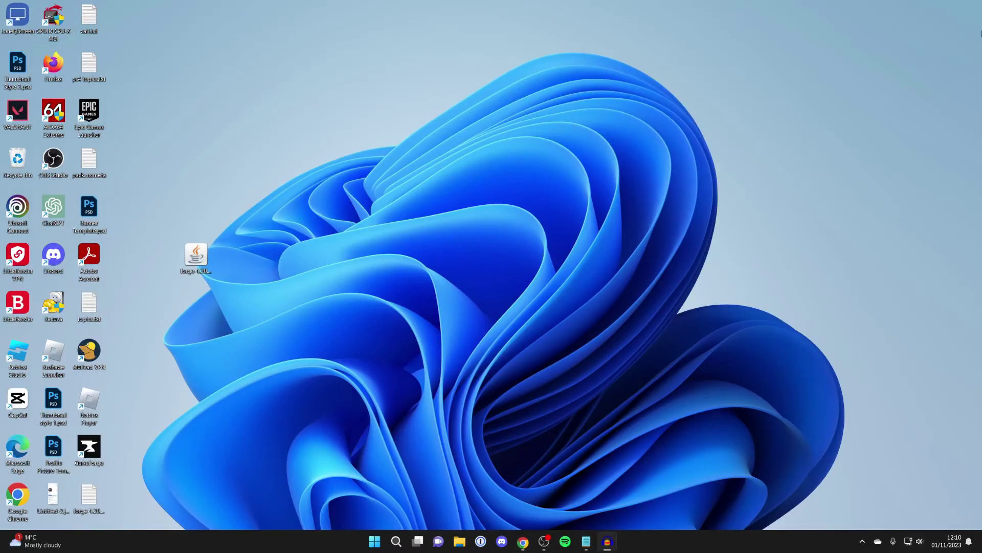
Step: Move downloadworld.zip from the Downloads folder onto the desktop
click(460, 542)
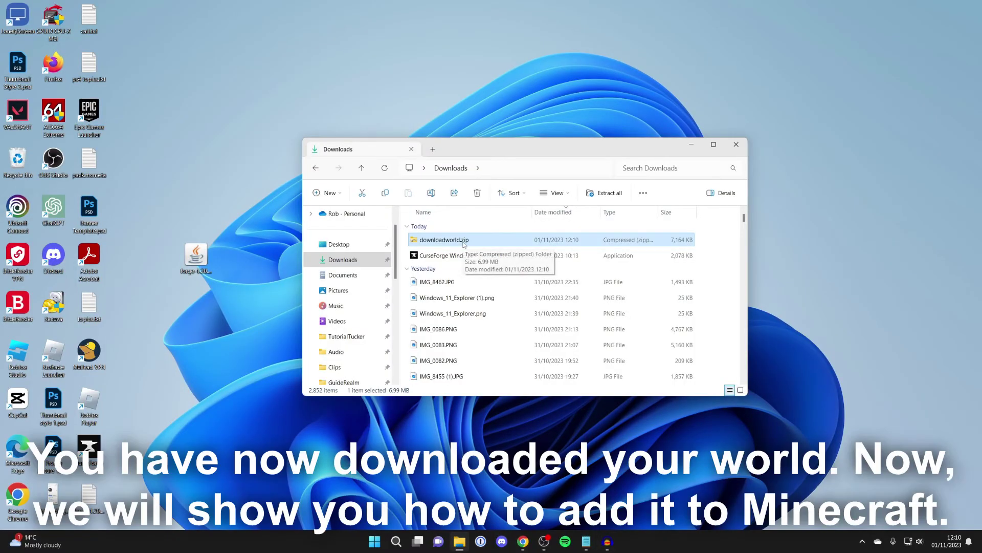
drag(482, 242, 232, 307)
click(736, 144)
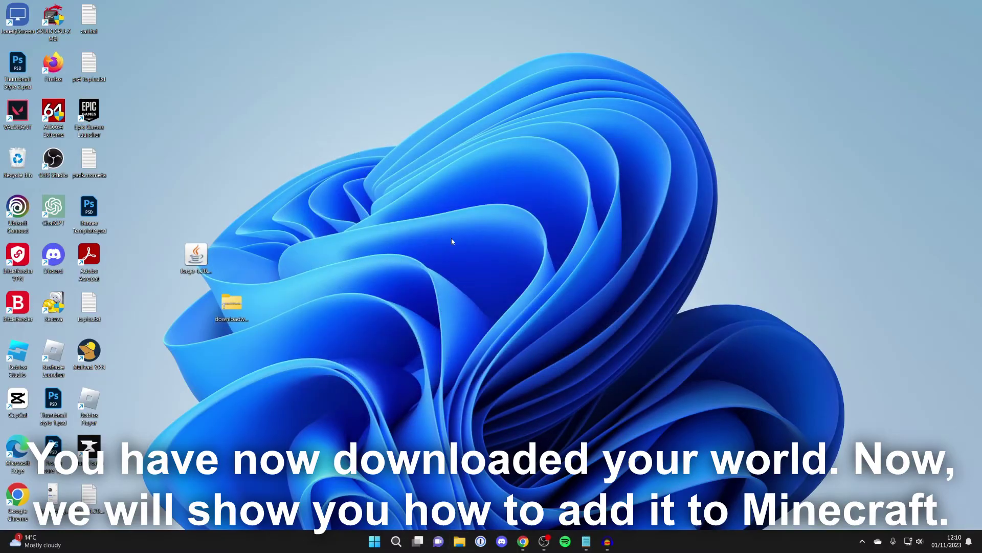
Step: Extract downloadworld.zip into a Desktop\downloadworld folder
double_click(228, 307)
click(451, 224)
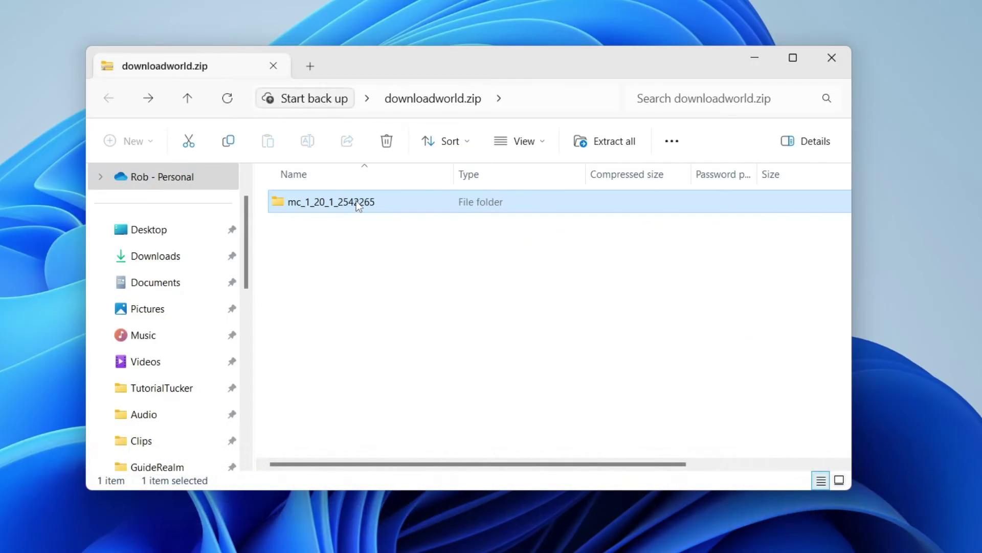
double_click(356, 200)
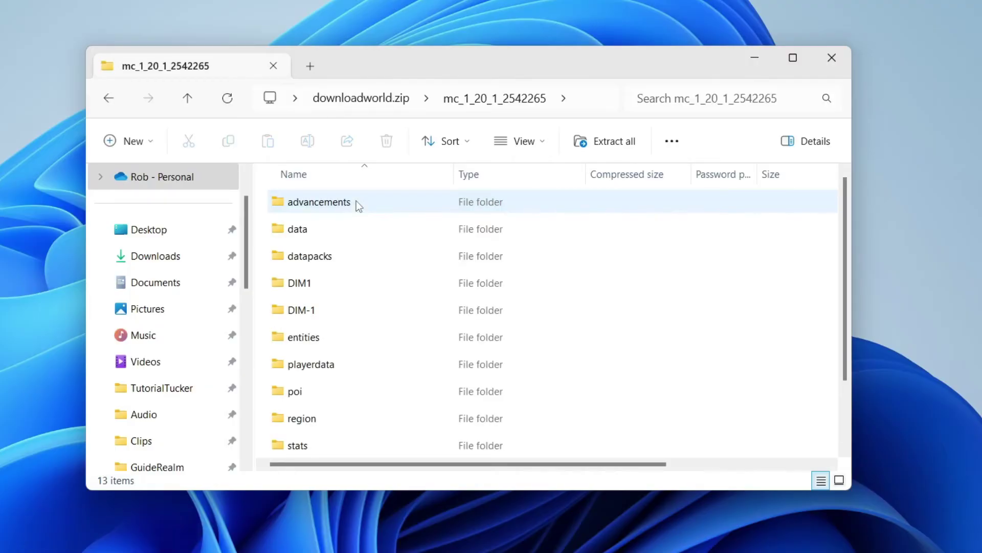
click(595, 145)
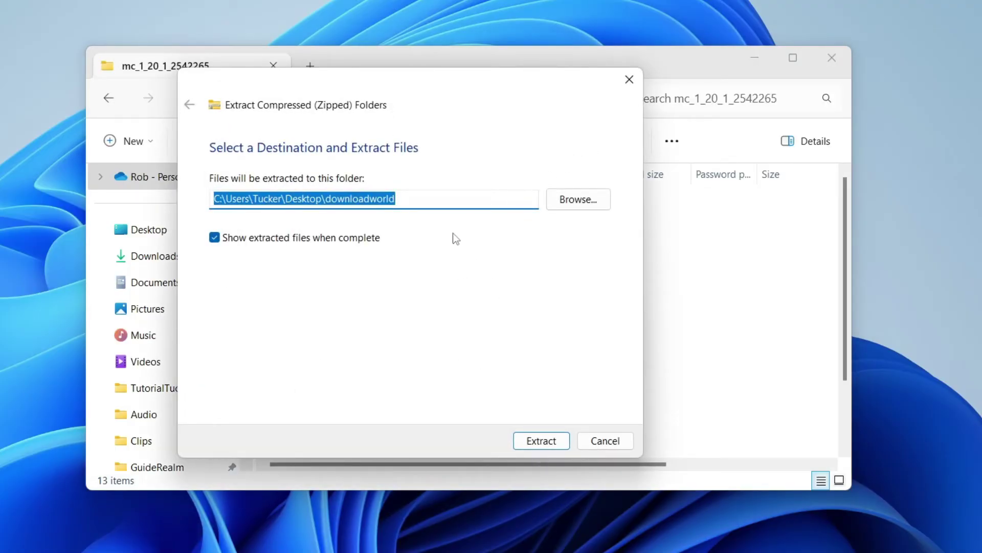
click(541, 441)
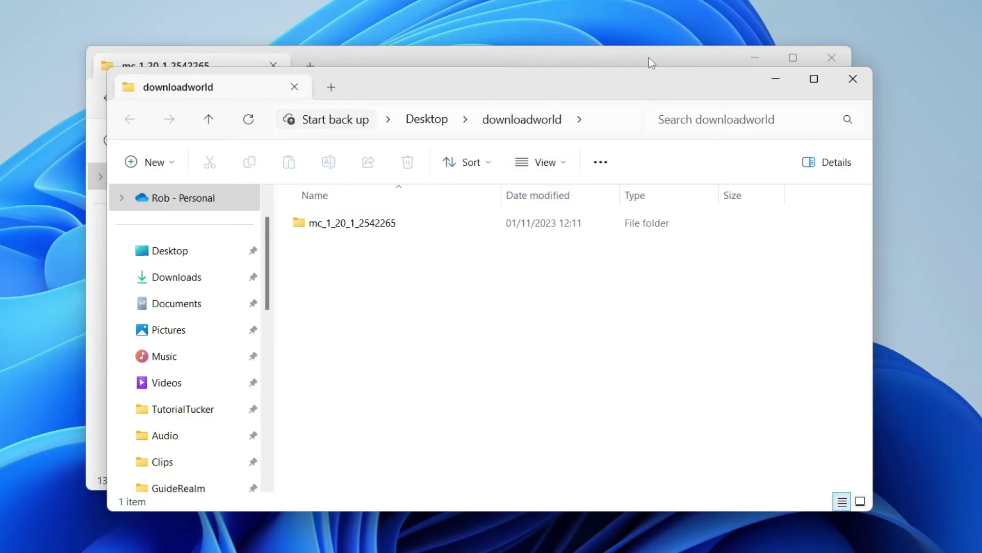
Step: Move the extracted mc_1_20_1_2542265 folder from downloadworld onto the desktop
click(832, 57)
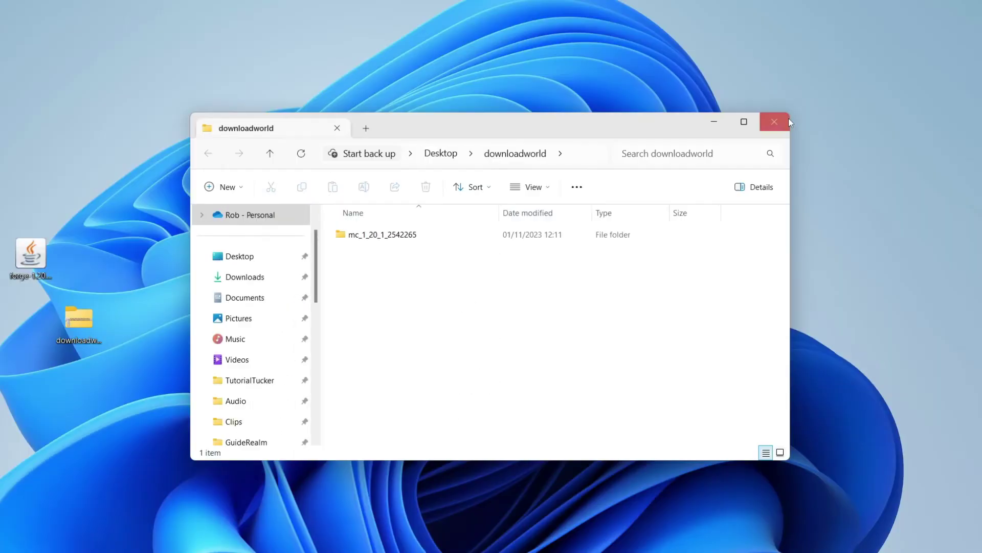
click(774, 122)
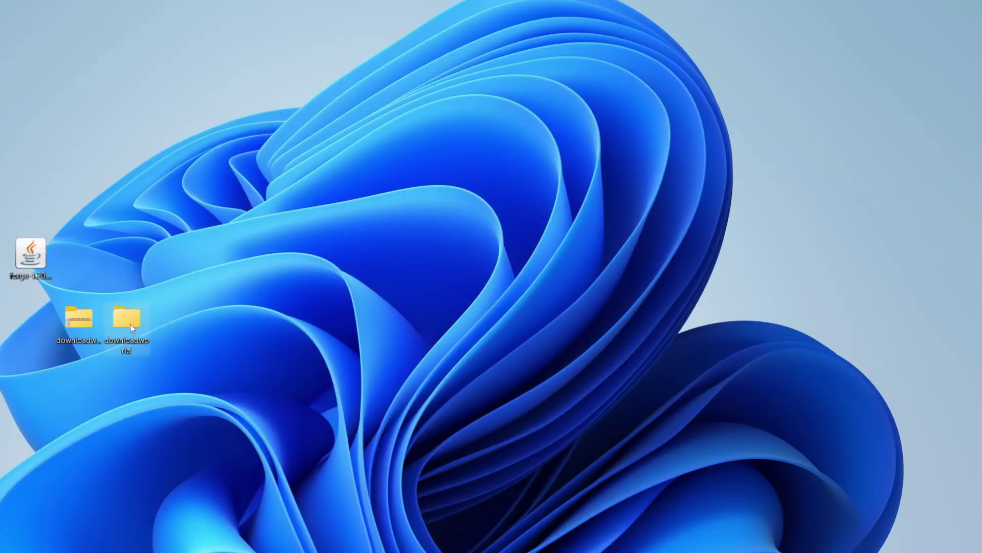
double_click(127, 320)
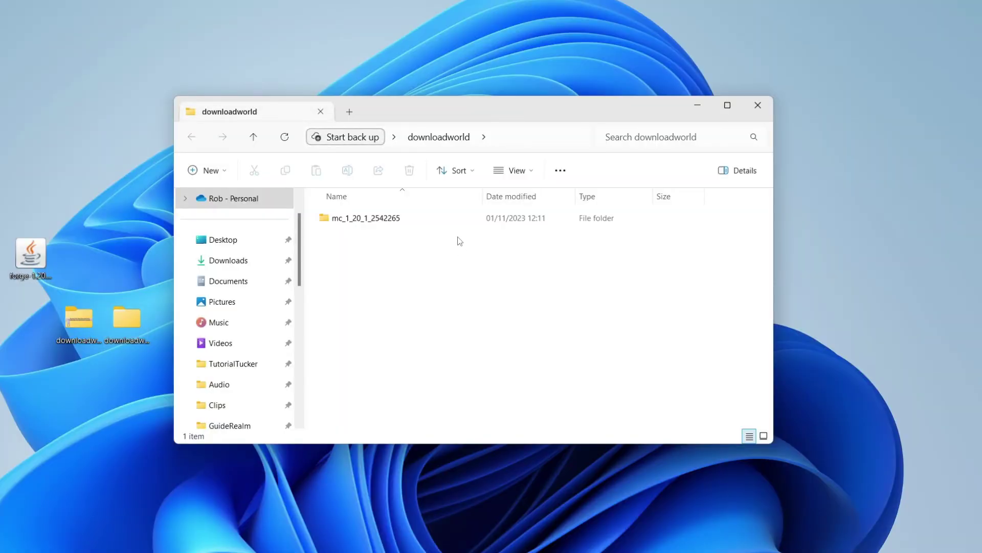
drag(498, 105, 554, 111)
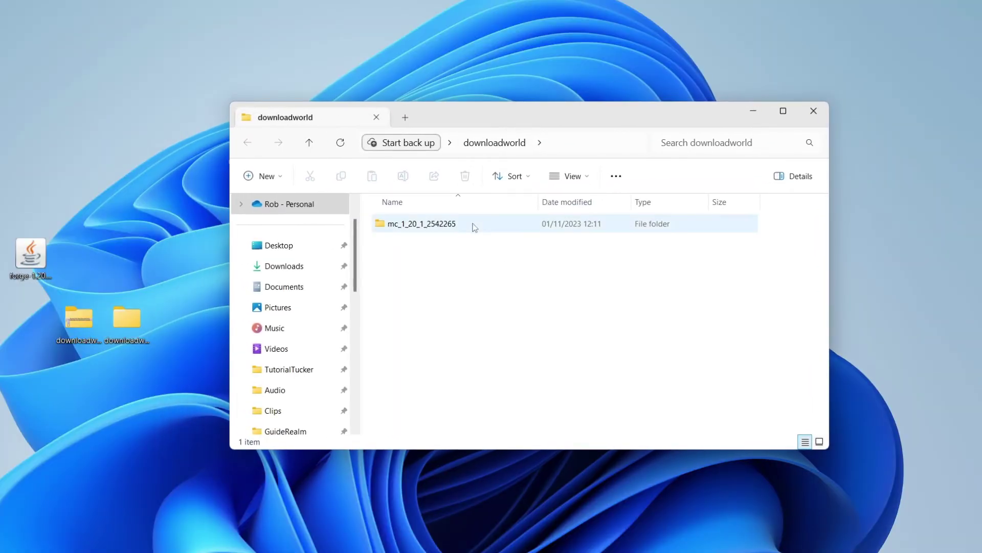
double_click(566, 224)
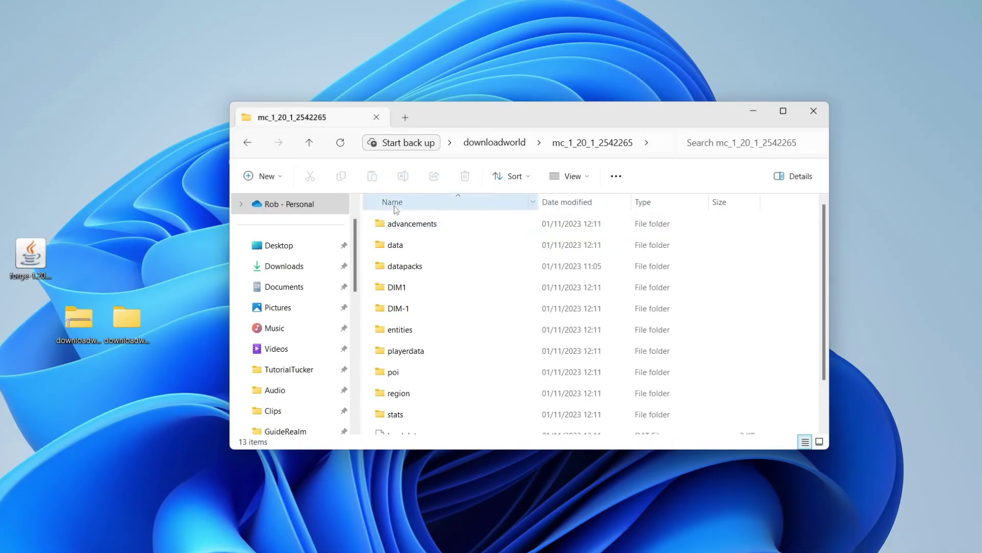
click(248, 143)
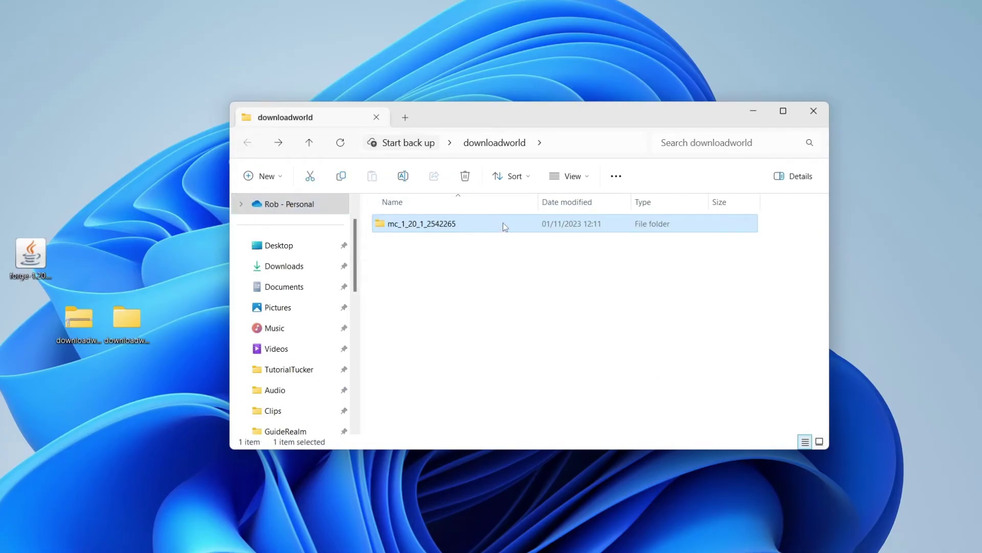
drag(504, 225, 179, 343)
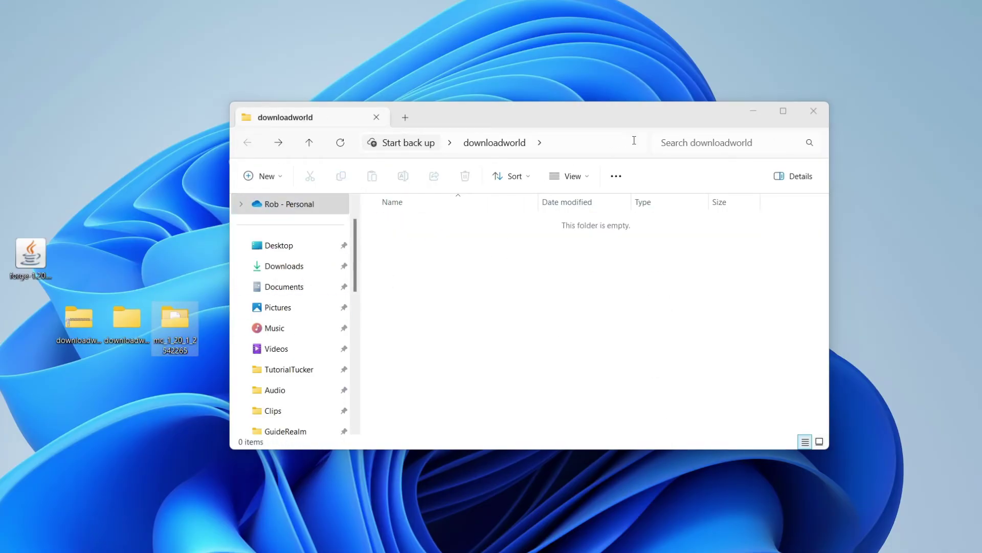
click(812, 112)
Step: Check the mc_1_20_1_2542265 world folder's contents, then close its window
double_click(177, 318)
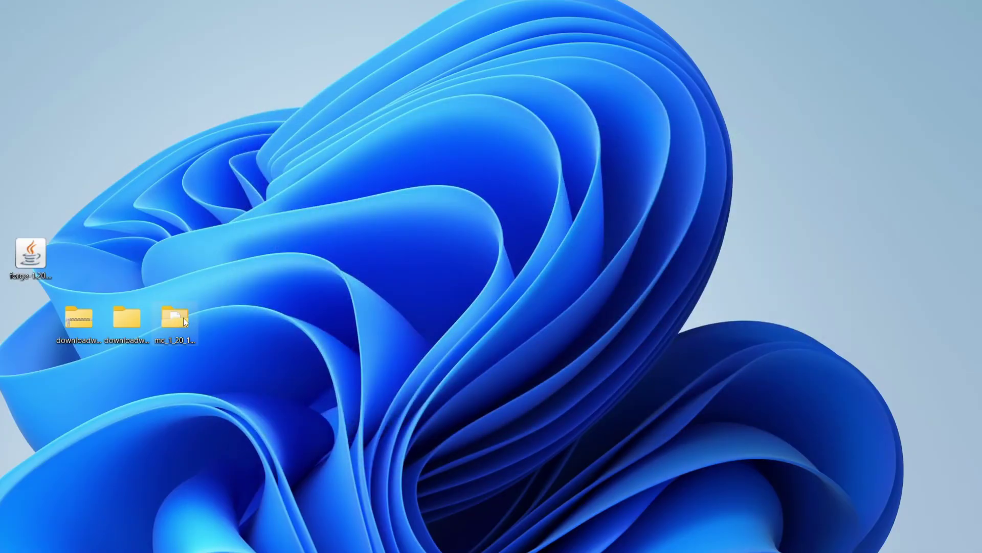
scroll(522, 359, down, 1)
scroll(522, 359, up, 1)
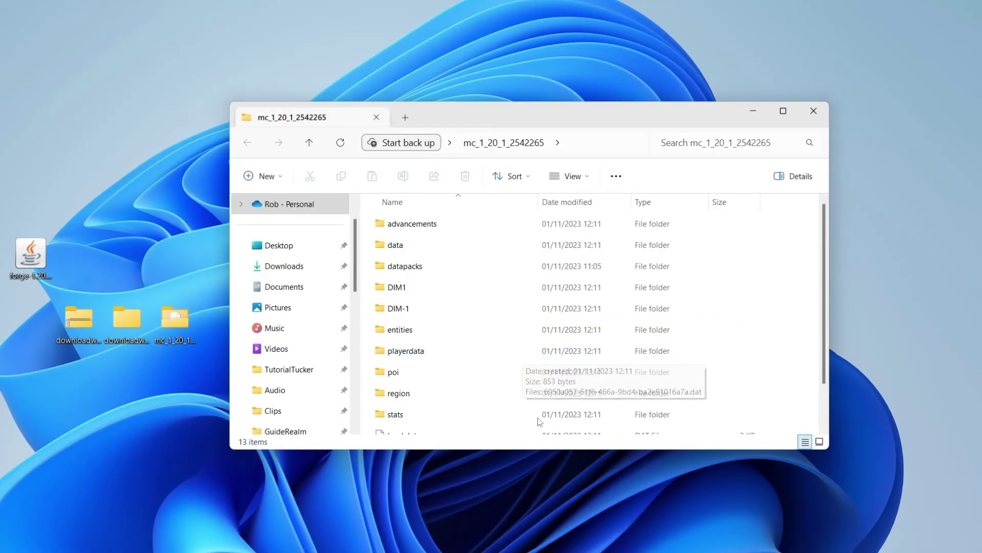
click(813, 111)
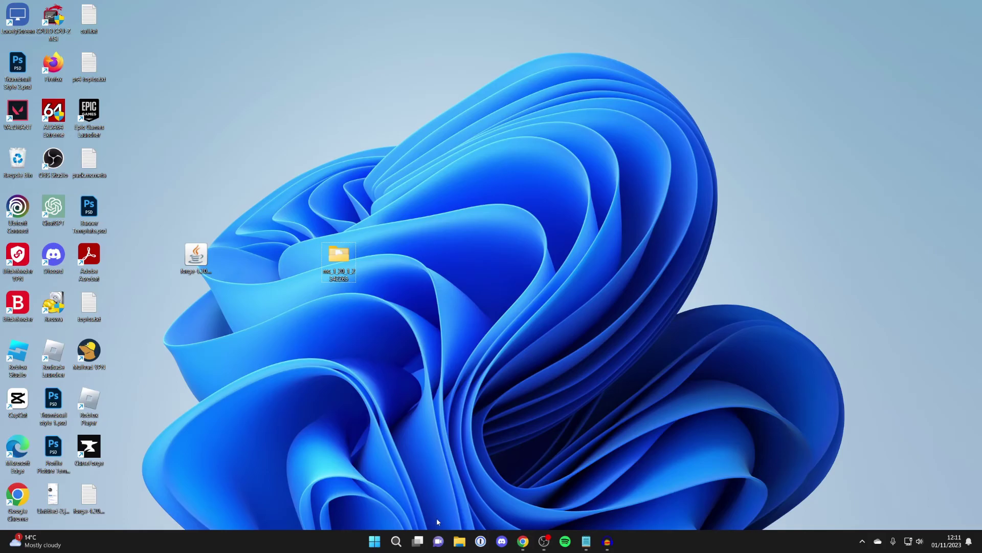
click(403, 537)
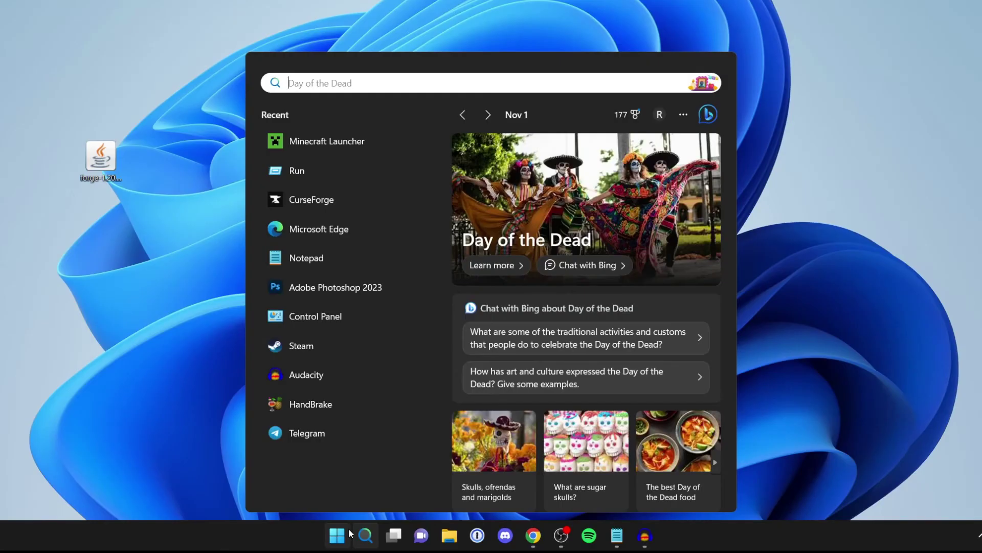
Step: Use Run with %appdata% to reach the .minecraft\saves folder in AppData\Roaming
text(run)
click(301, 154)
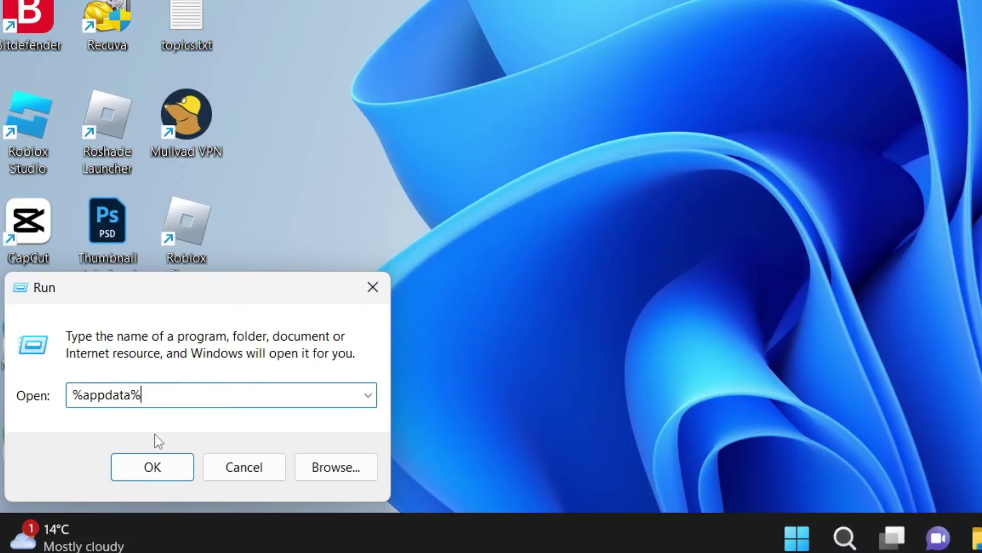
click(160, 471)
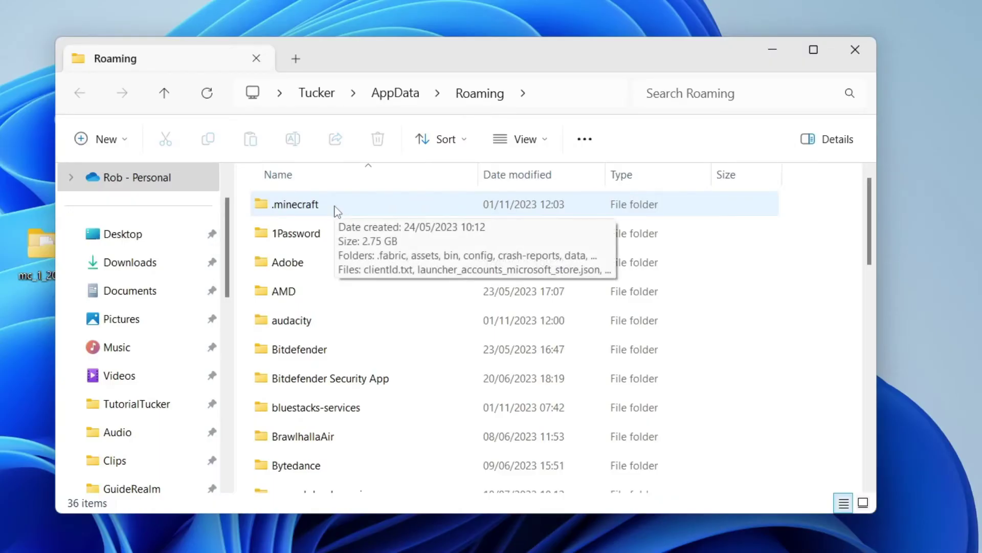
double_click(496, 233)
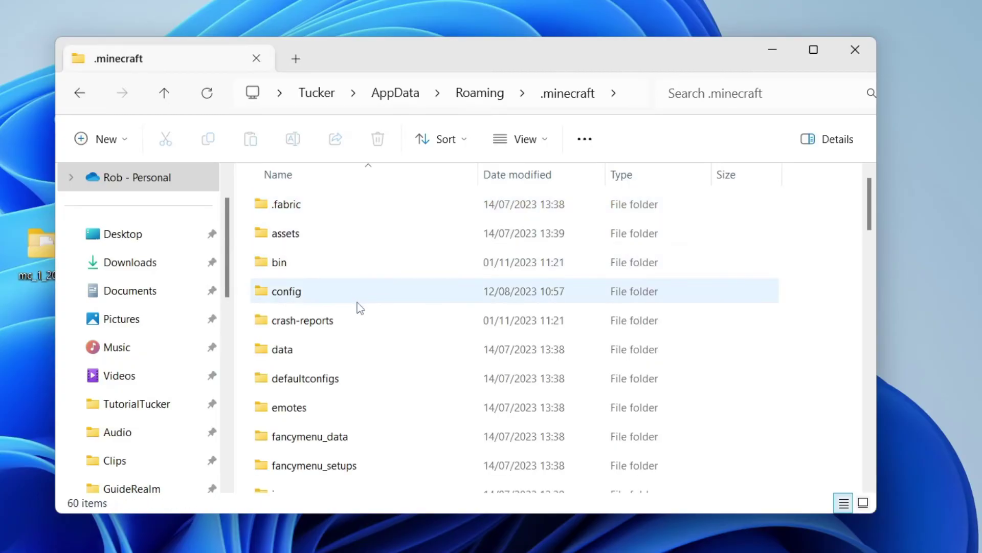
scroll(360, 307, down, 5)
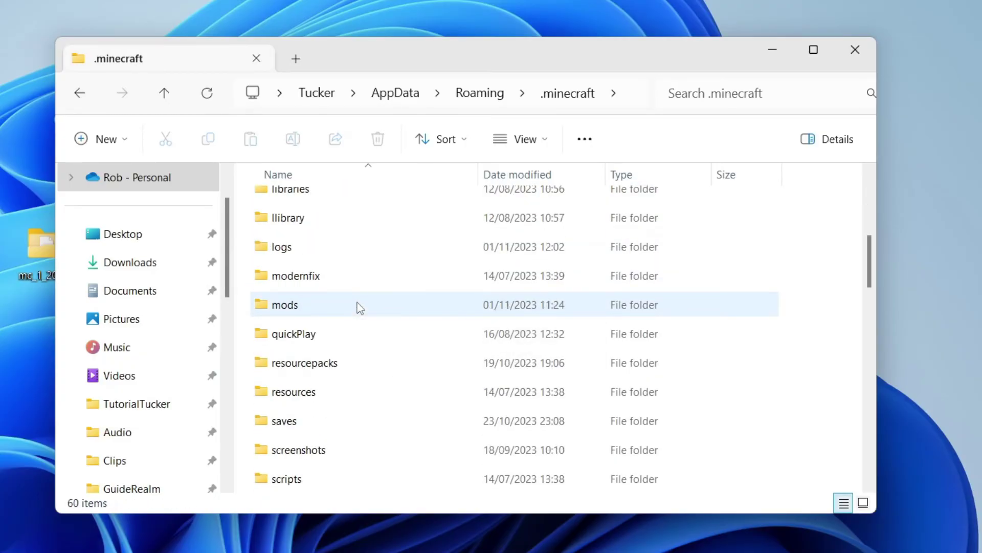
double_click(351, 335)
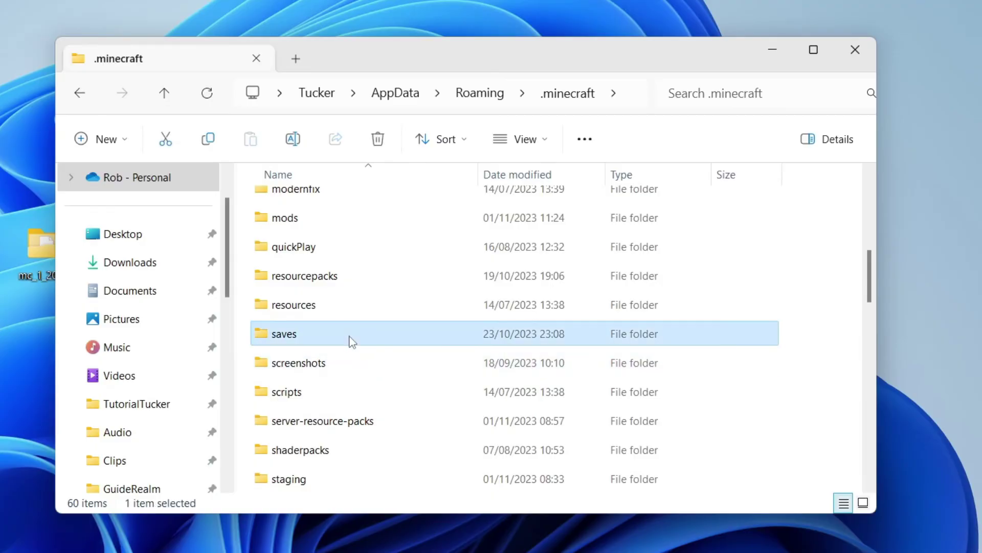
Step: Drag the desktop mc_1_20_1_2542265 folder into saves, then close File Explorer
drag(395, 60, 435, 58)
click(22, 275)
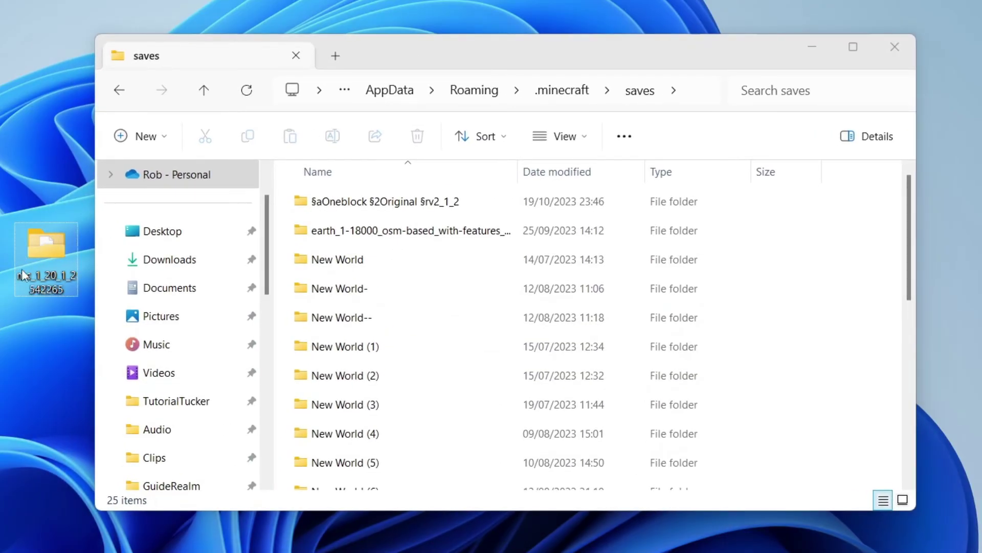
drag(24, 265, 862, 266)
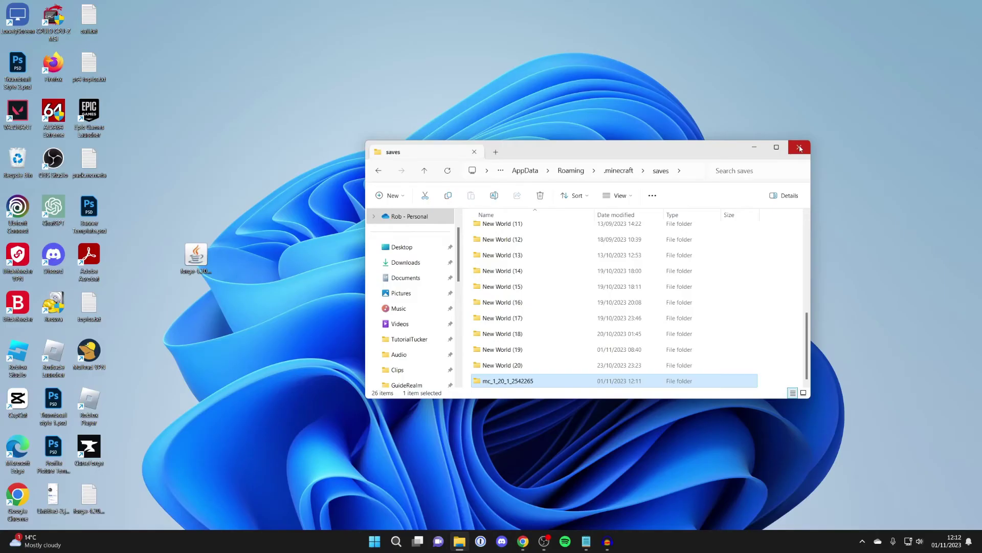
click(893, 46)
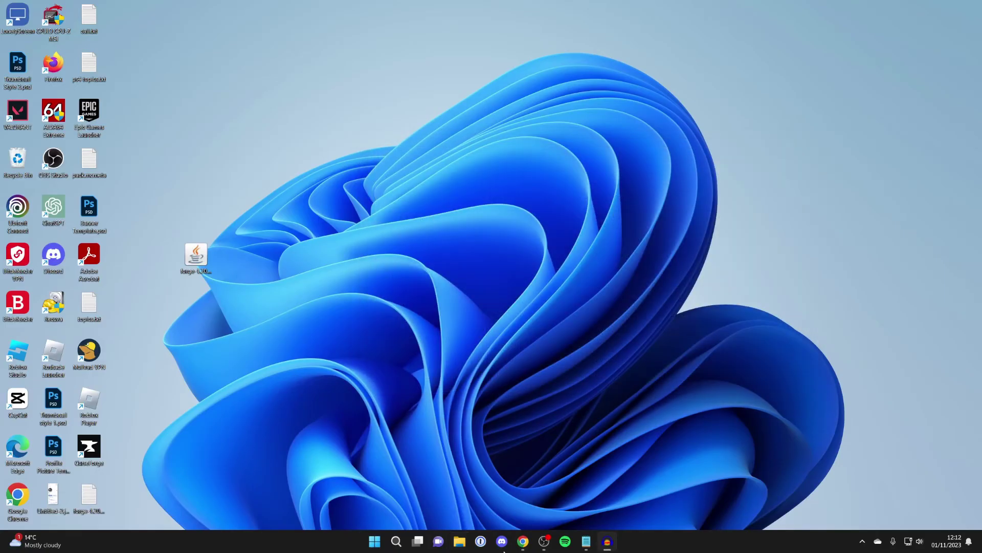
click(395, 541)
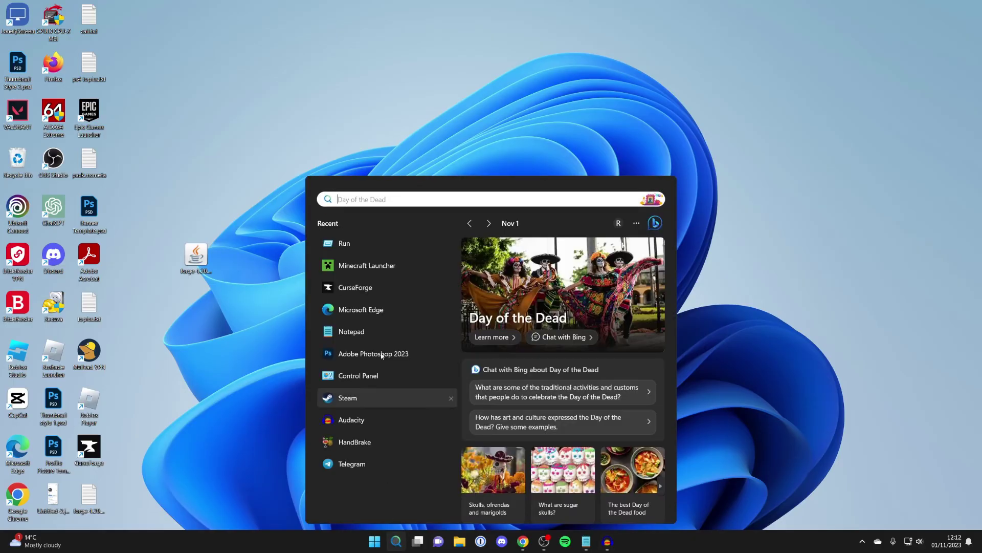
Step: Launch Minecraft Launcher and view its Java Edition installations list
click(410, 248)
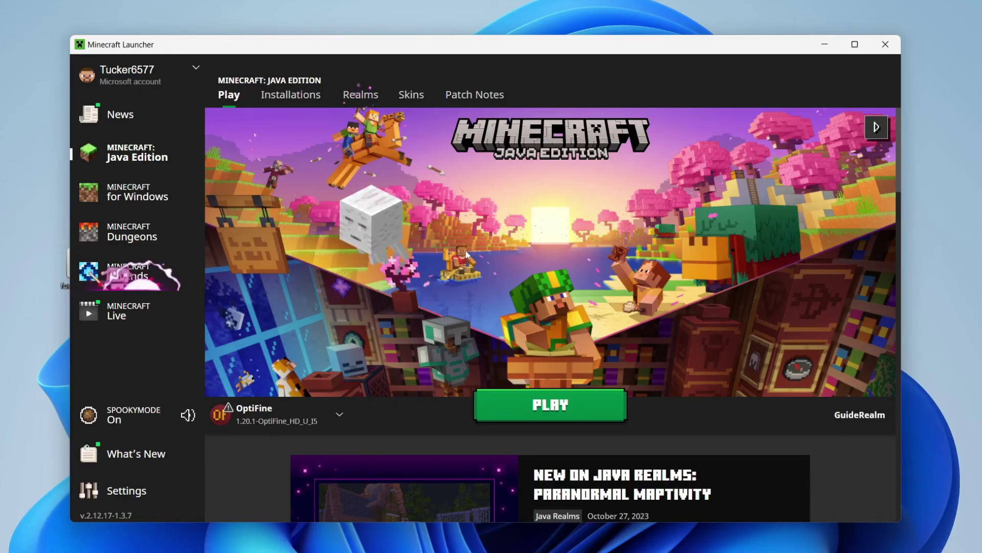
click(301, 97)
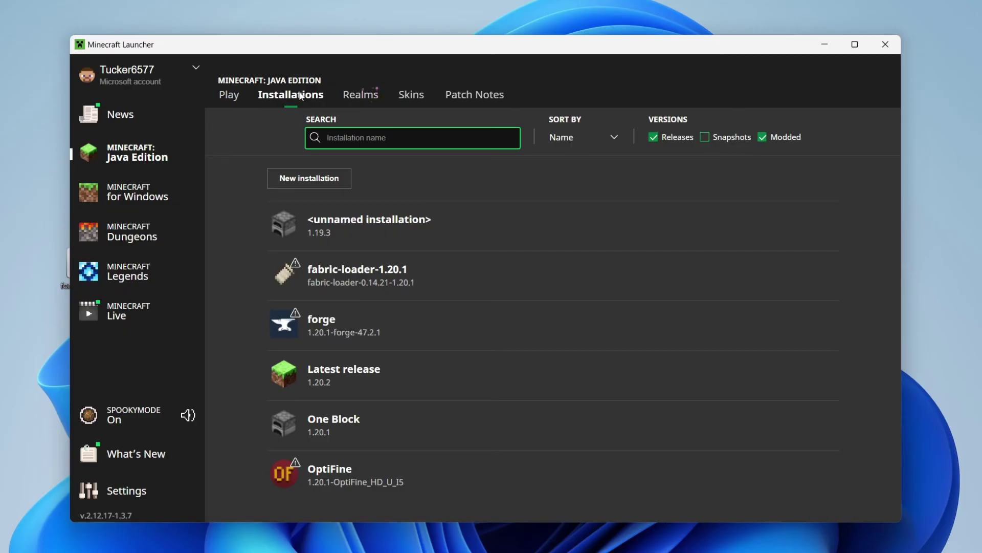
Step: Create a new launcher installation named hhh using release 1.18
click(311, 178)
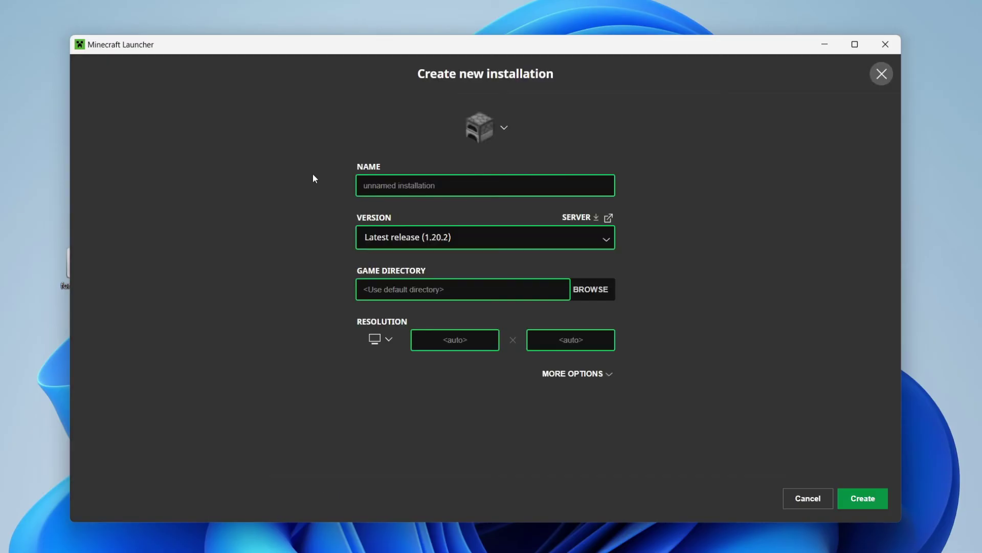
click(386, 235)
scroll(465, 322, down, 15)
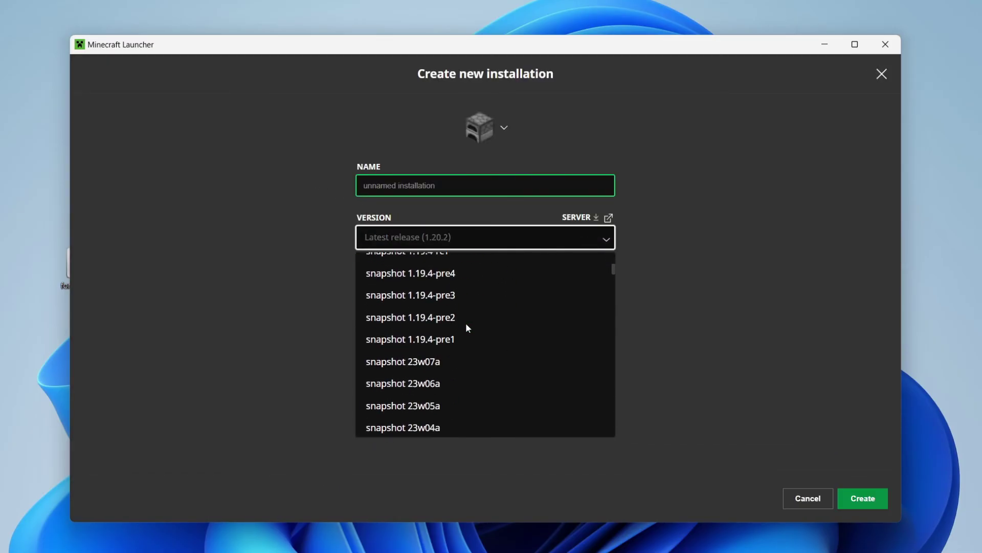
scroll(466, 325, down, 20)
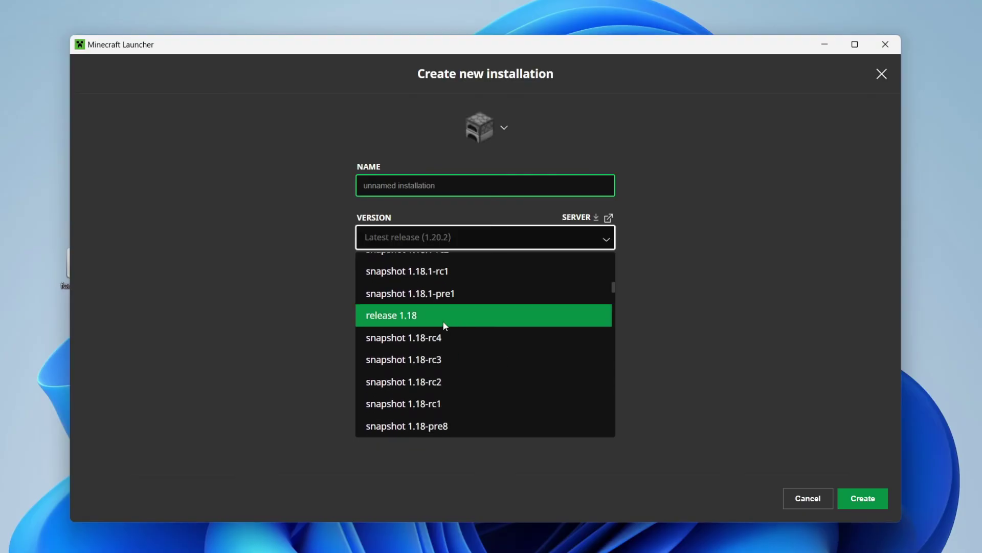
click(429, 316)
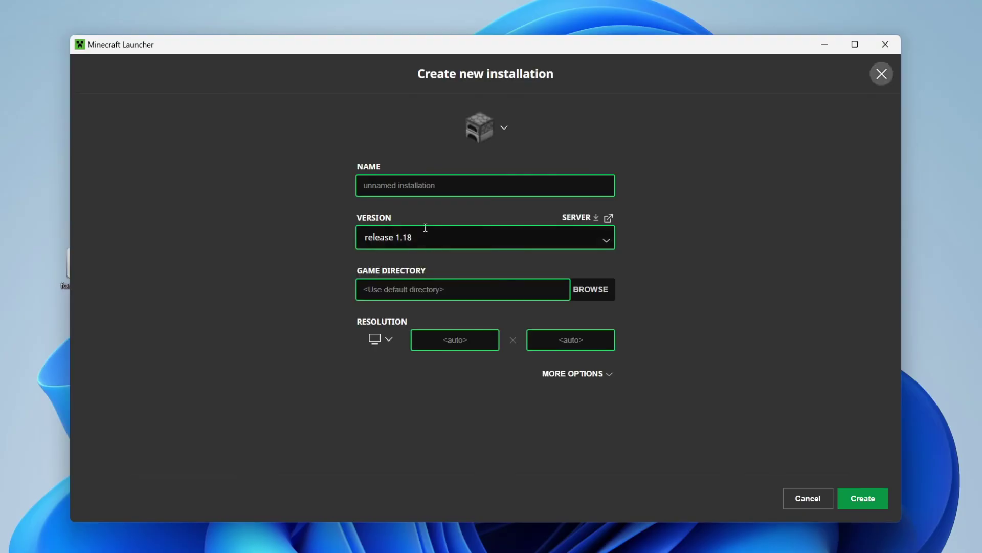
click(423, 195)
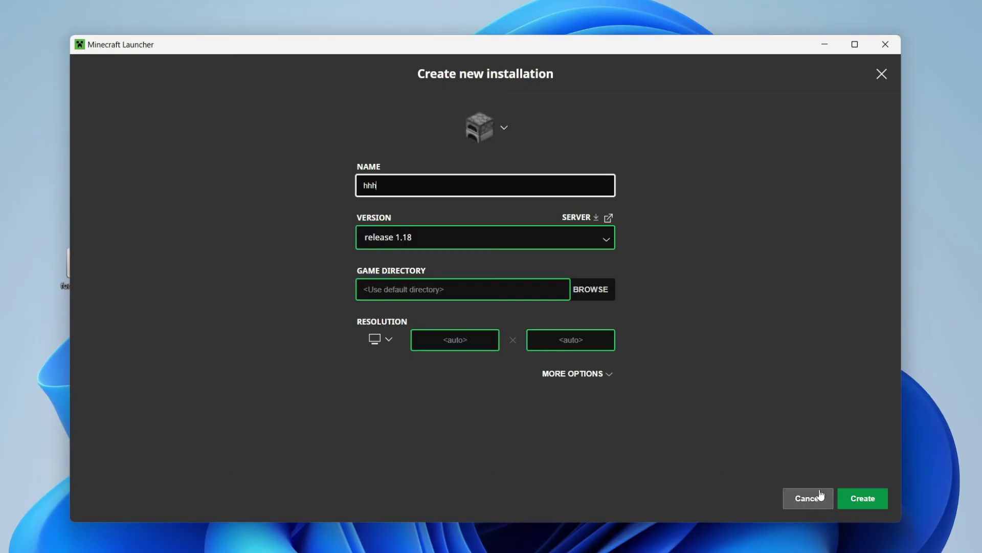
click(852, 500)
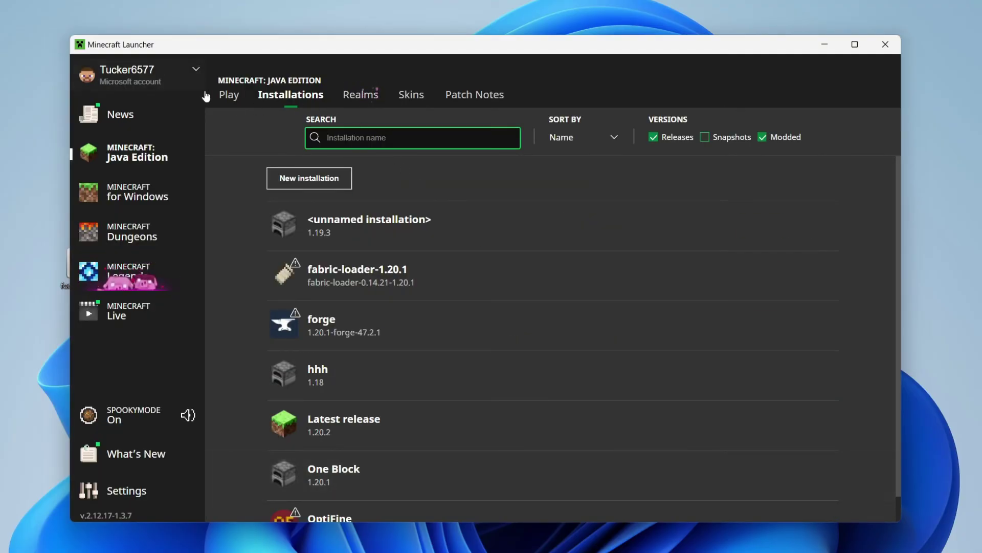
Step: Launch Minecraft from the Play page with the OptiFine installation selected
click(229, 95)
click(286, 414)
scroll(295, 368, down, 2)
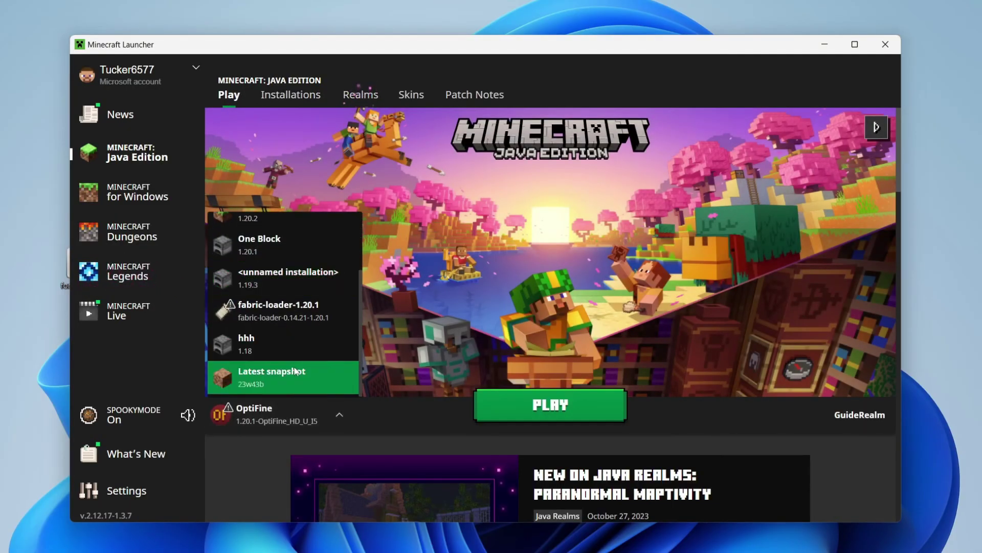
scroll(296, 369, up, 3)
click(279, 413)
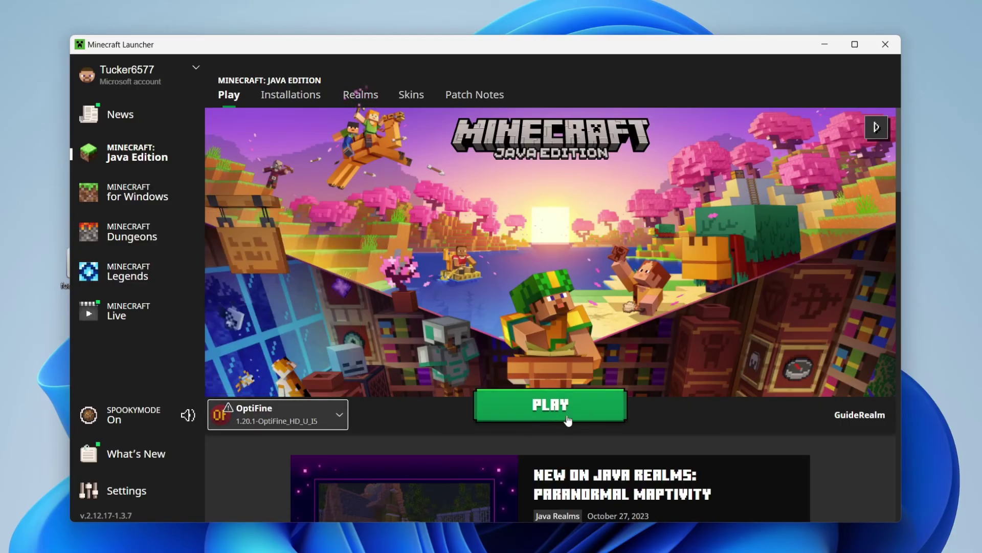
click(568, 420)
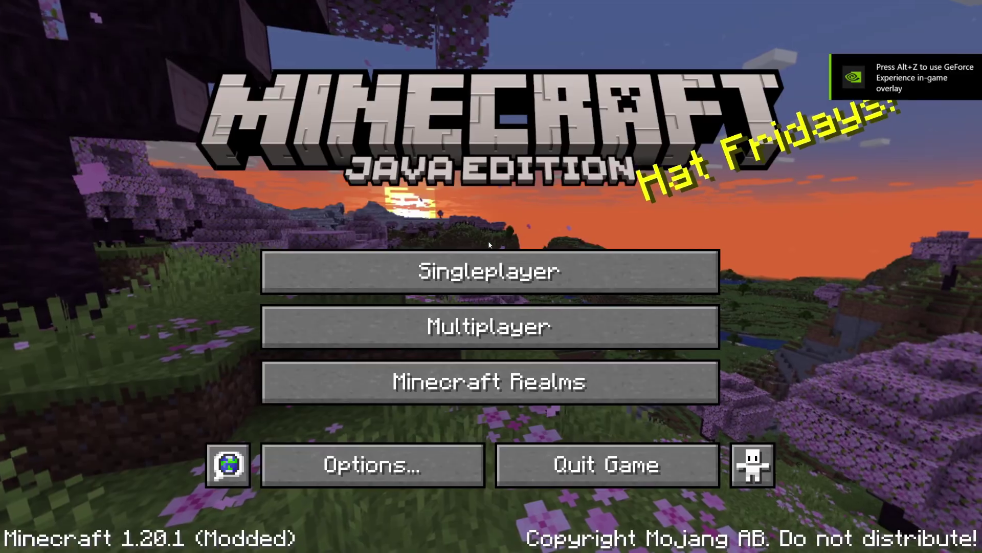
Step: Open Singleplayer and play the mc_1_20_1_2542265 world
click(476, 257)
click(450, 145)
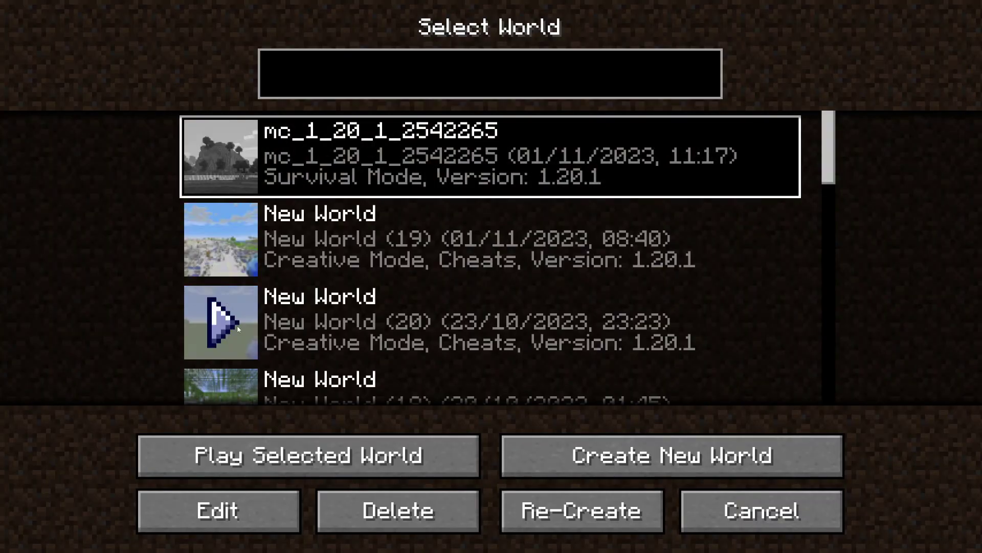
scroll(377, 247, down, 3)
scroll(377, 256, up, 3)
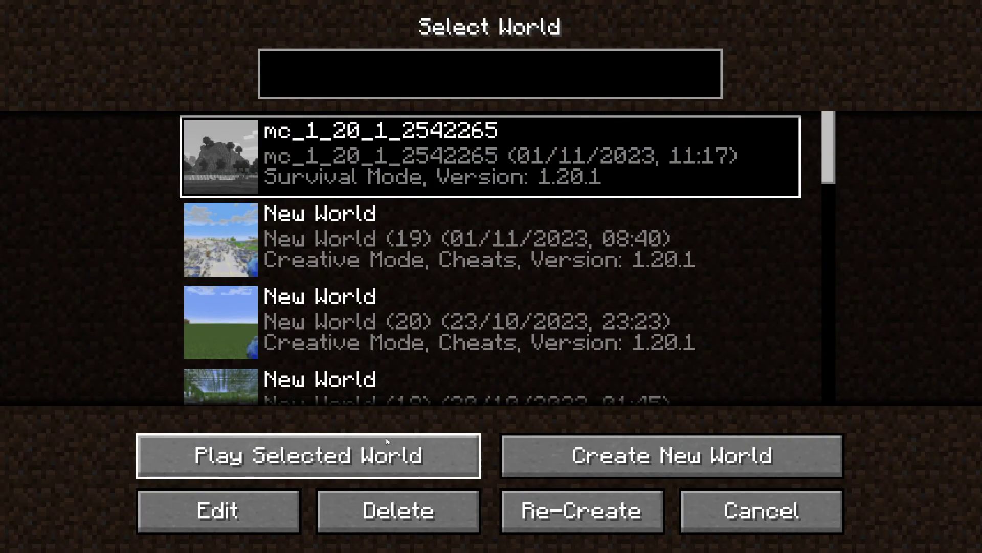
click(387, 440)
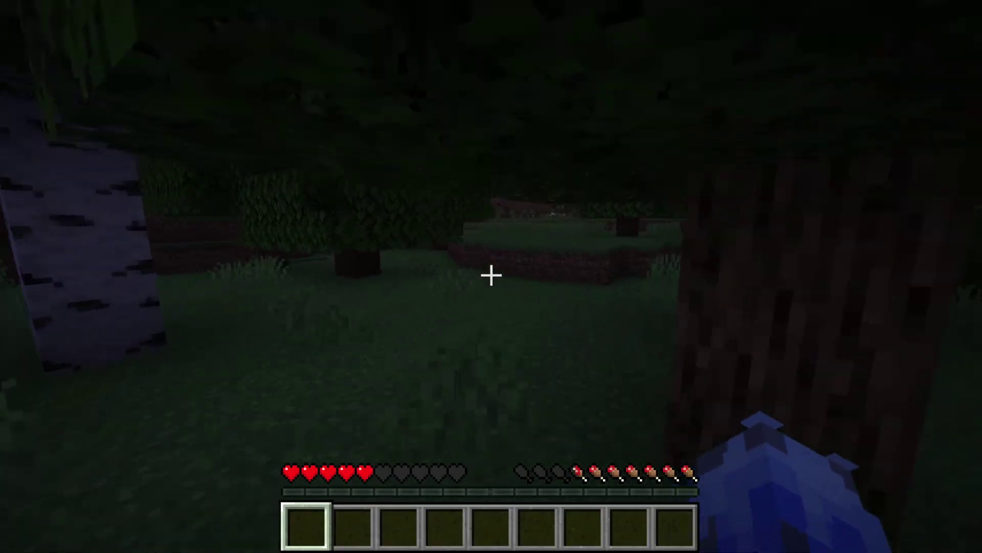
Step: Walk forward through the night-time forest up to the mountain slope and nearby trees
key(w)
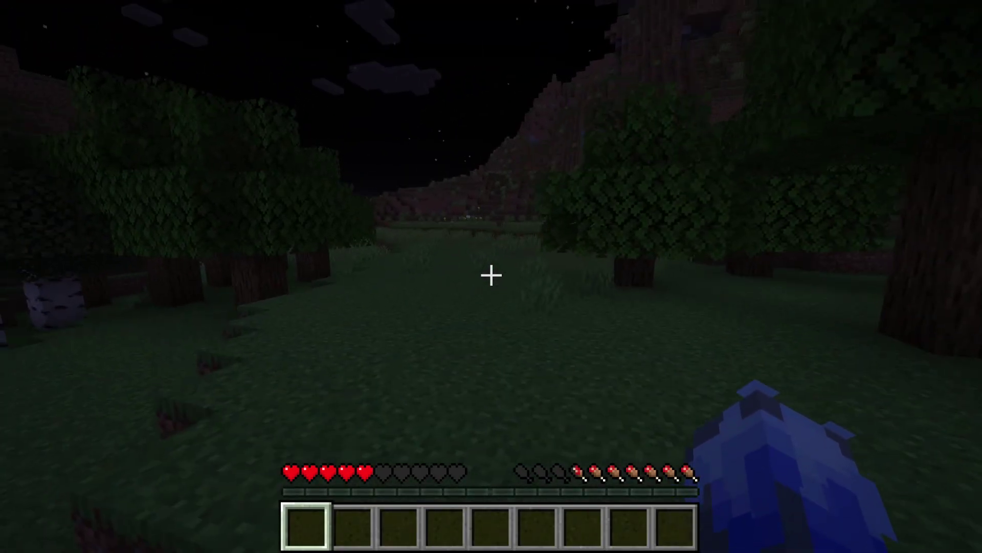
key(w)
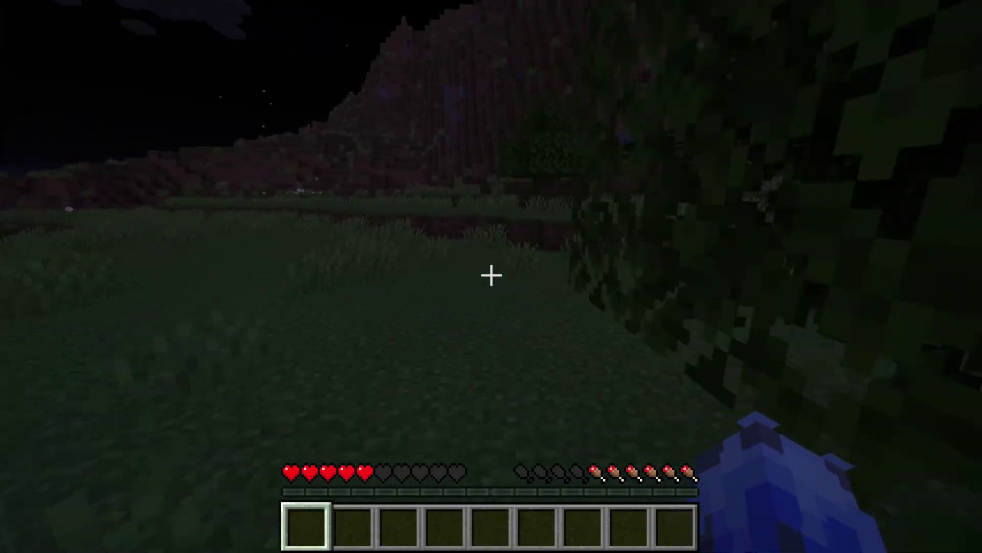
key(w)
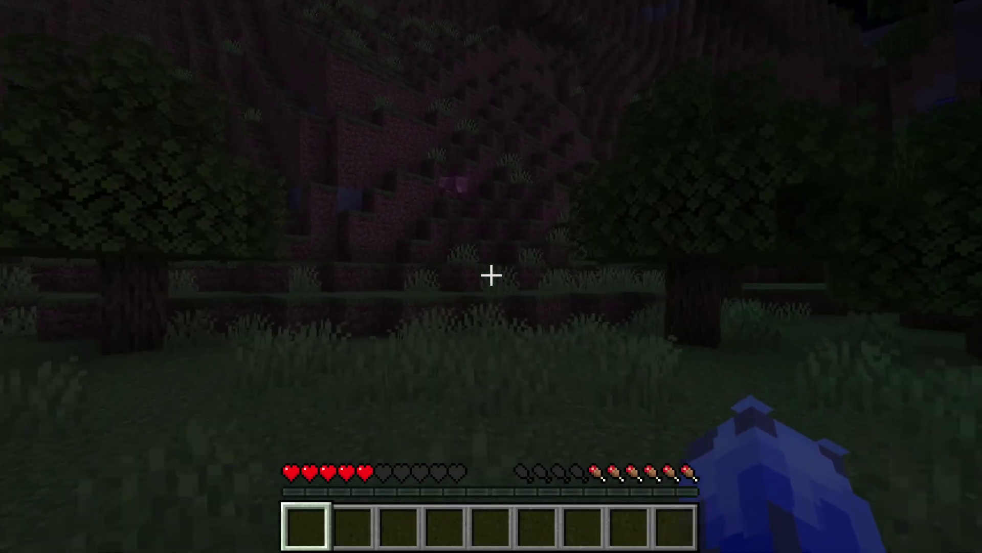
key(w)
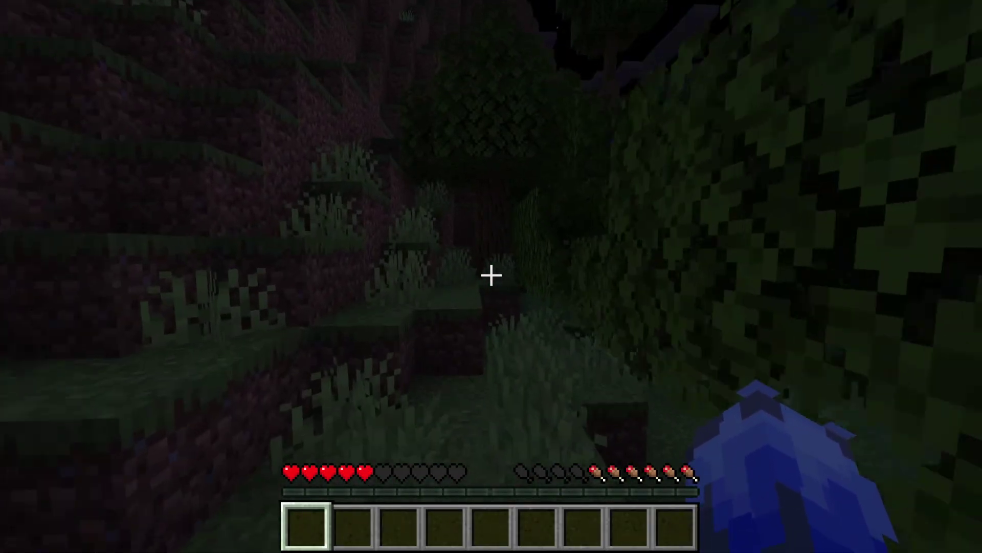